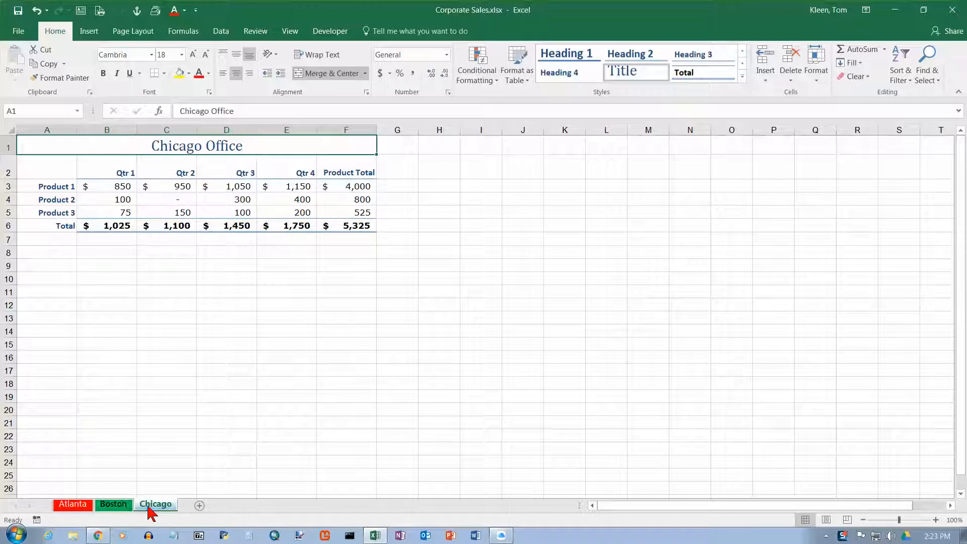
Step: Insert a new worksheet and rename it Summary
{"action": "left_click", "coordinate": [120, 507]}
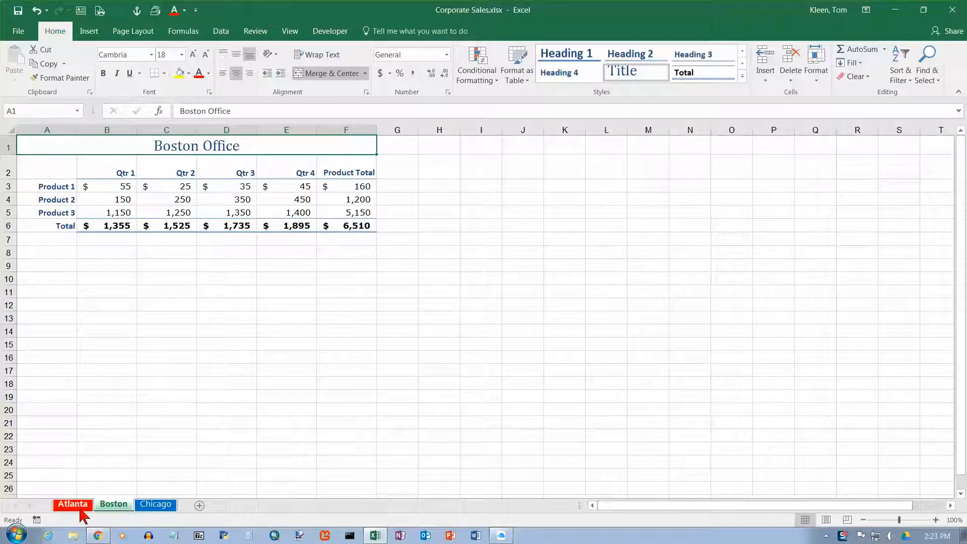
{"action": "left_click", "coordinate": [82, 508]}
{"action": "left_click", "coordinate": [124, 509]}
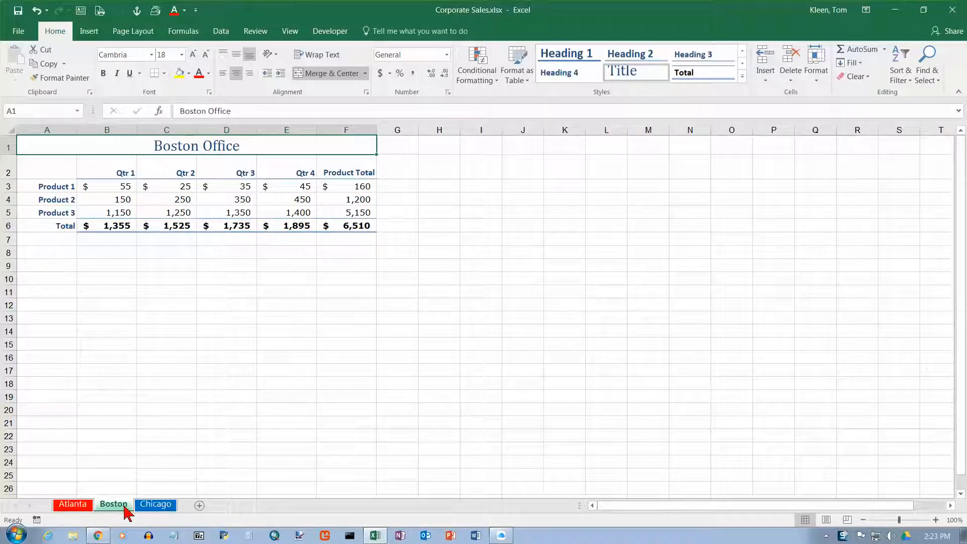
{"action": "left_click", "coordinate": [153, 506]}
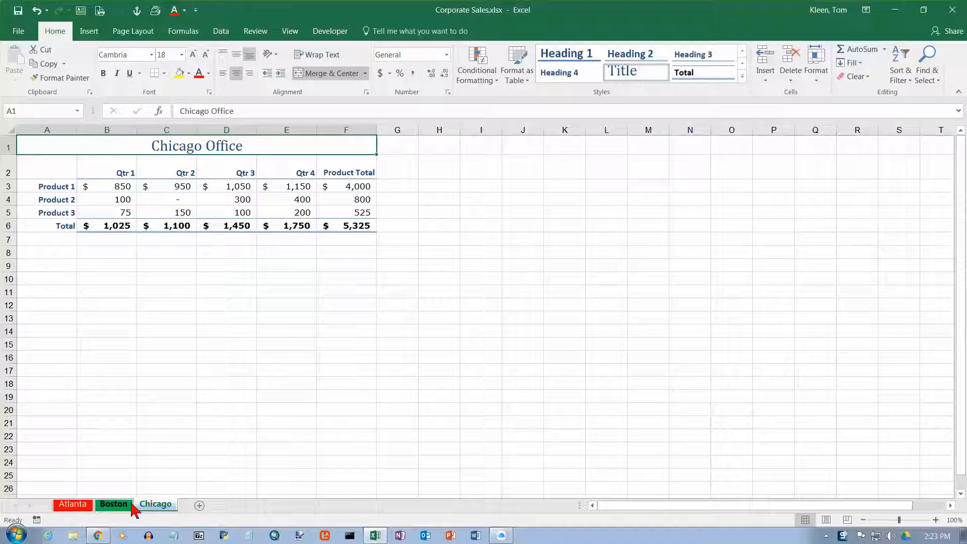
{"action": "left_click", "coordinate": [85, 506]}
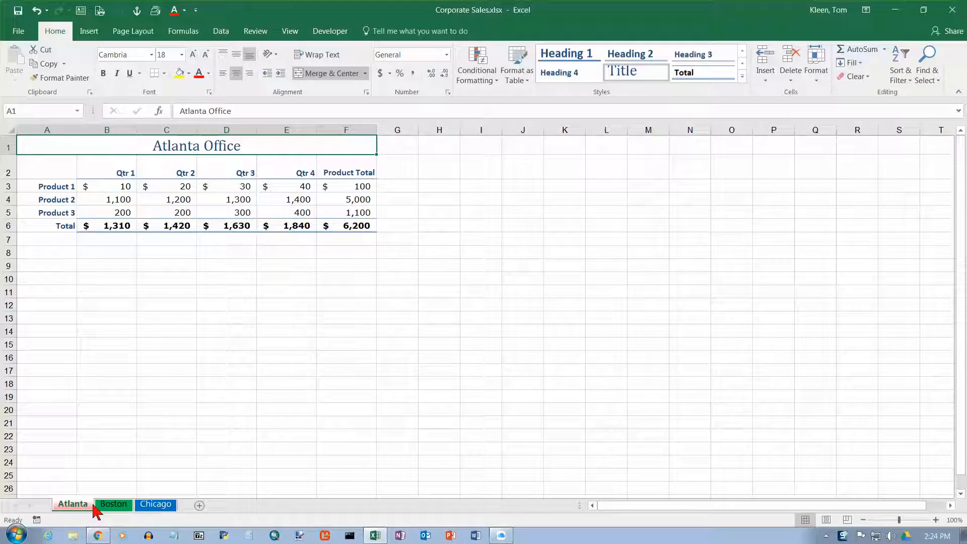
{"action": "left_click", "coordinate": [199, 505]}
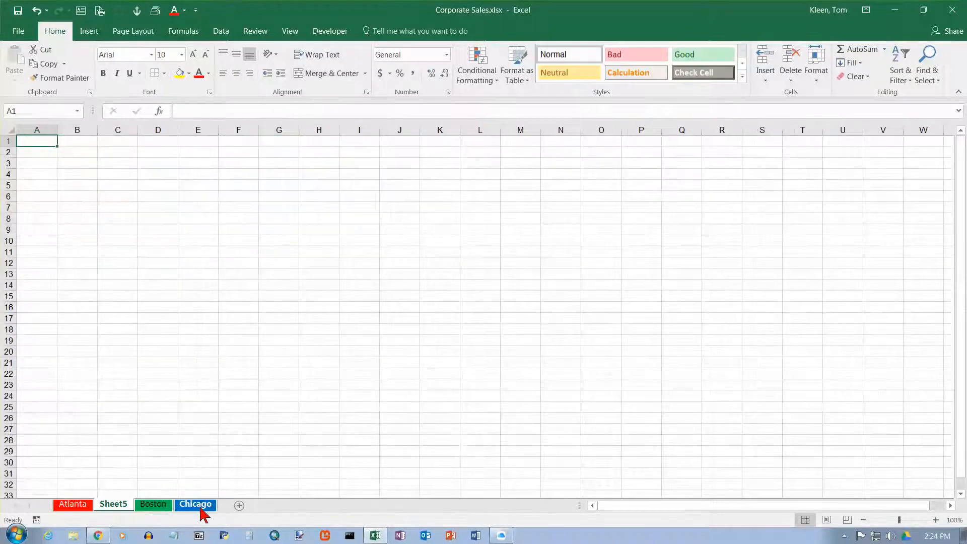
{"action": "double_click", "coordinate": [123, 505]}
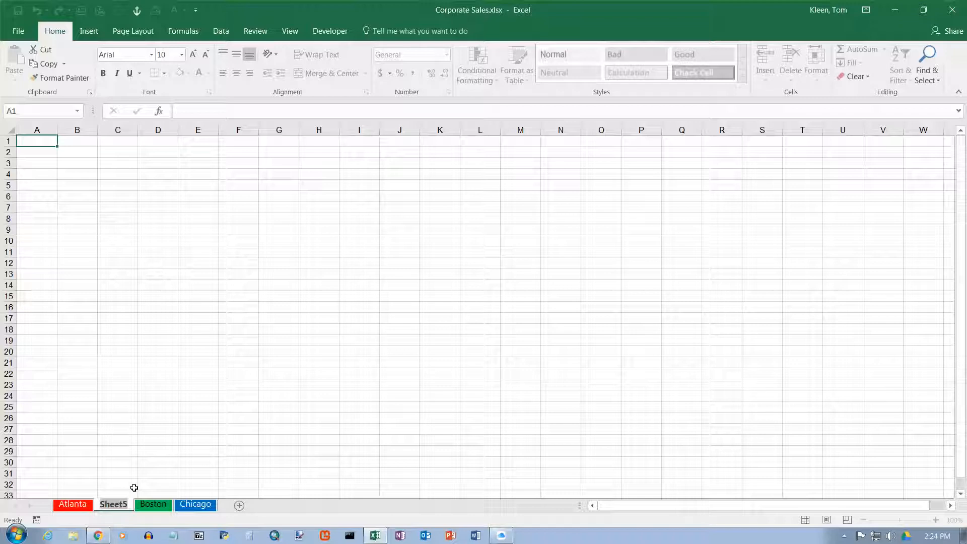
{"action": "type", "text": "Summary"}
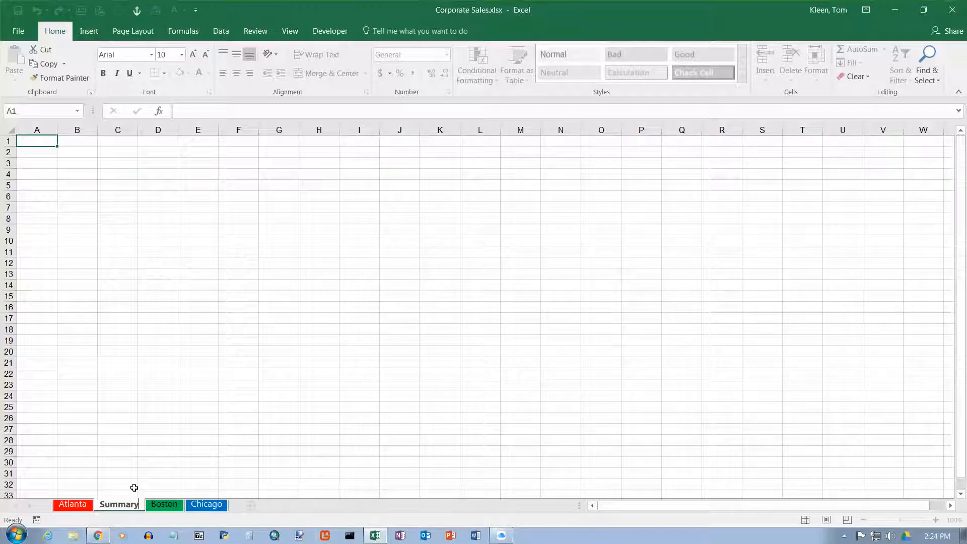
{"action": "key", "text": "Return"}
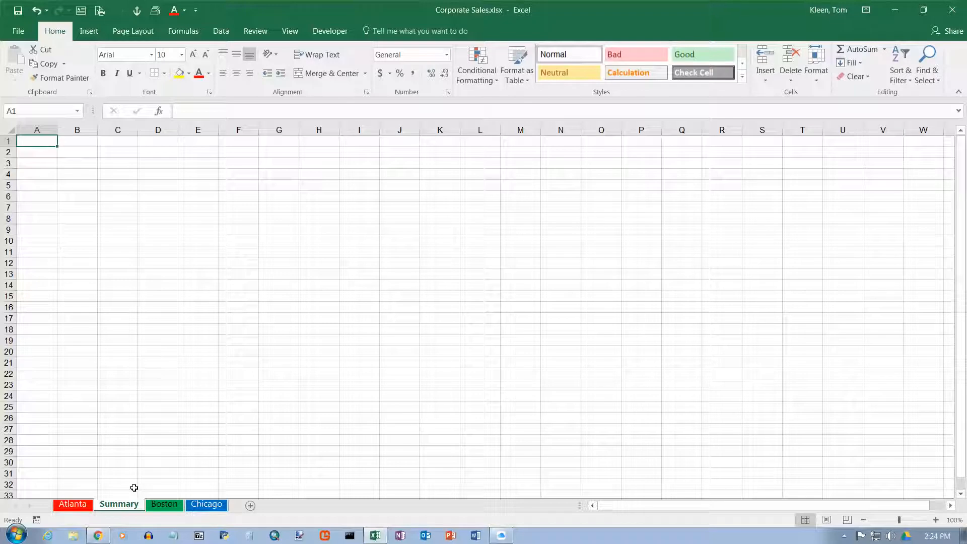
Step: Move the Summary sheet to the first position, before Atlanta
{"action": "left_click_drag", "start_coordinate": [119, 504], "coordinate": [78, 505]}
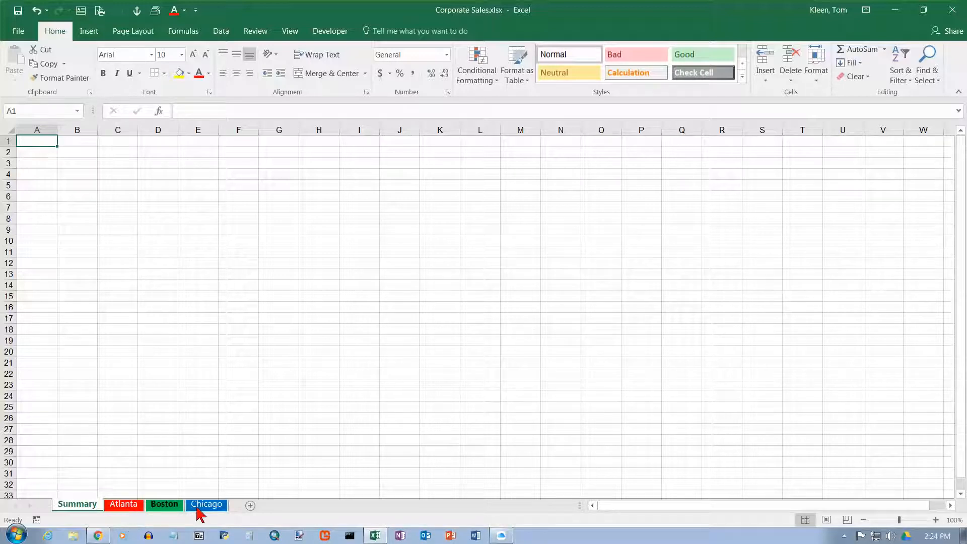
{"action": "left_click", "coordinate": [134, 509]}
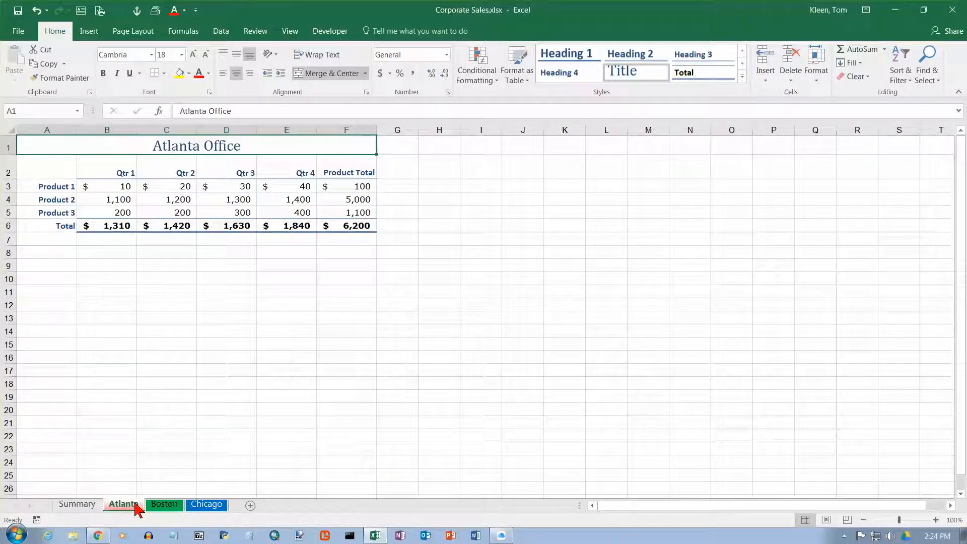
{"action": "left_click", "coordinate": [78, 506]}
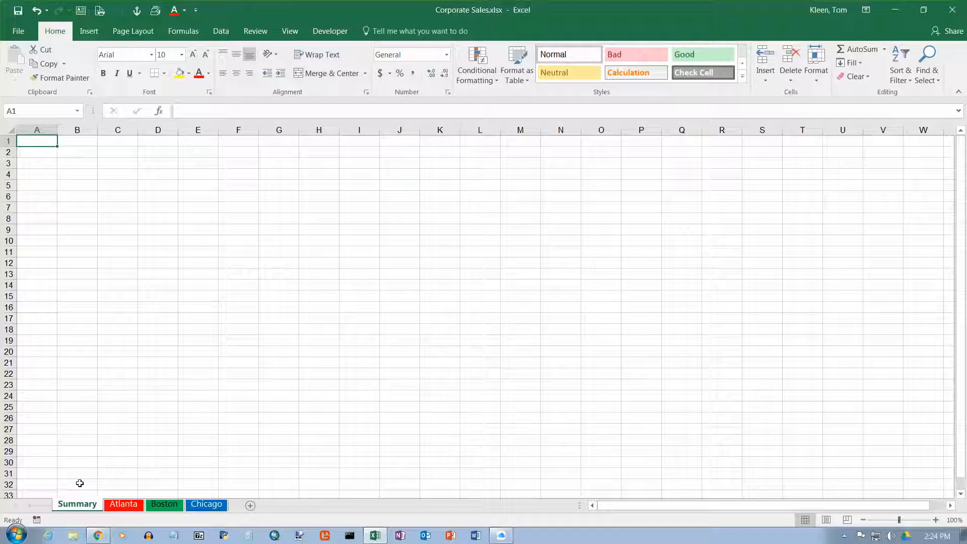
Step: Copy the entire Atlanta sheet and paste it into the Summary sheet
{"action": "key", "text": "ctrl+Page_Down"}
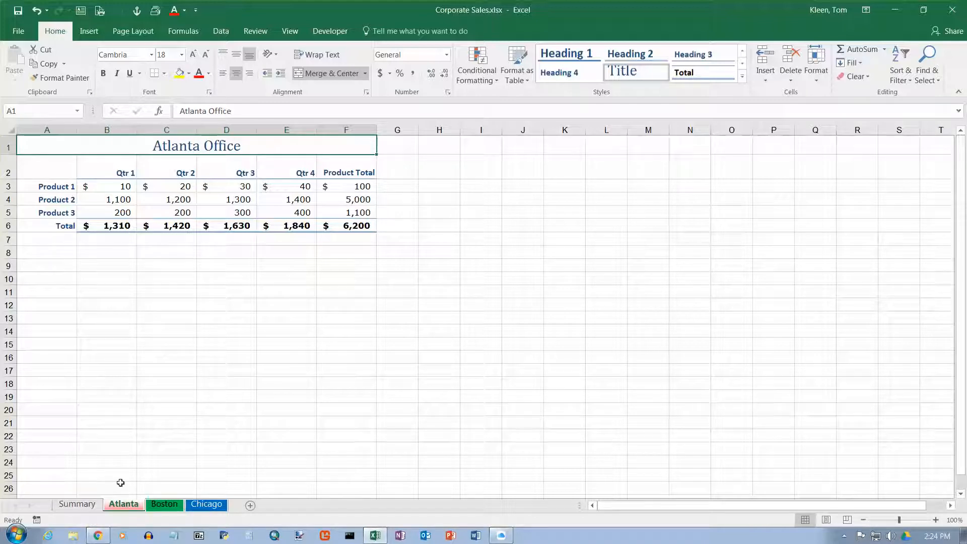
{"action": "left_click", "coordinate": [11, 129]}
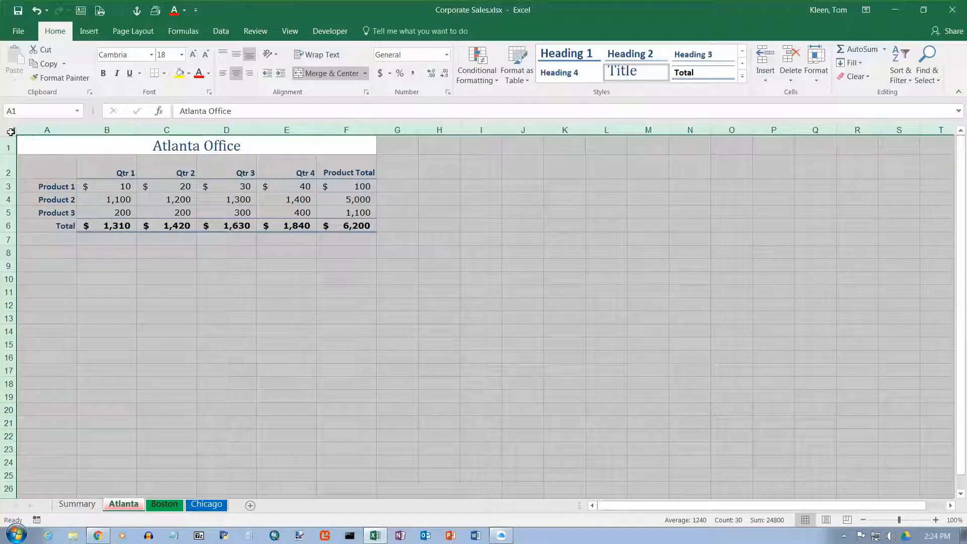
{"action": "key", "text": "ctrl+c"}
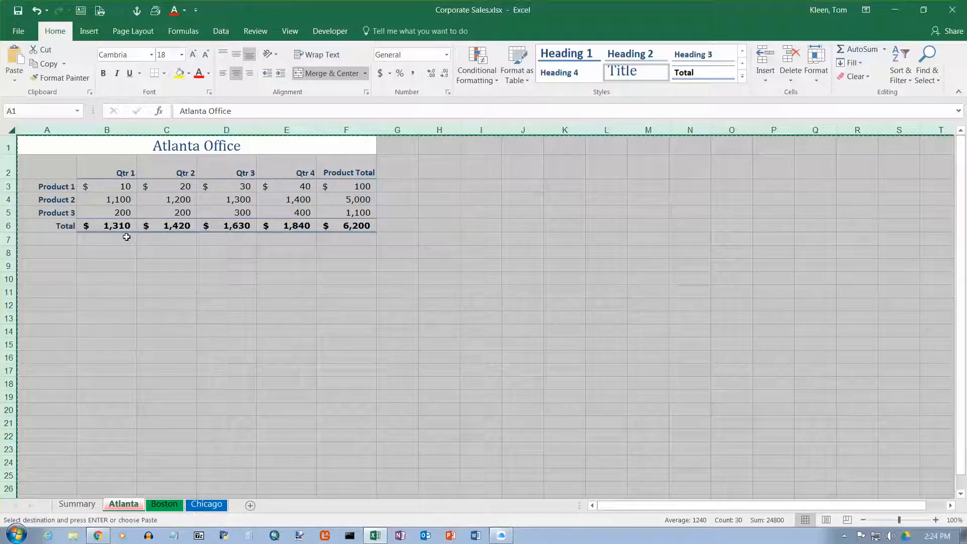
{"action": "left_click", "coordinate": [88, 504]}
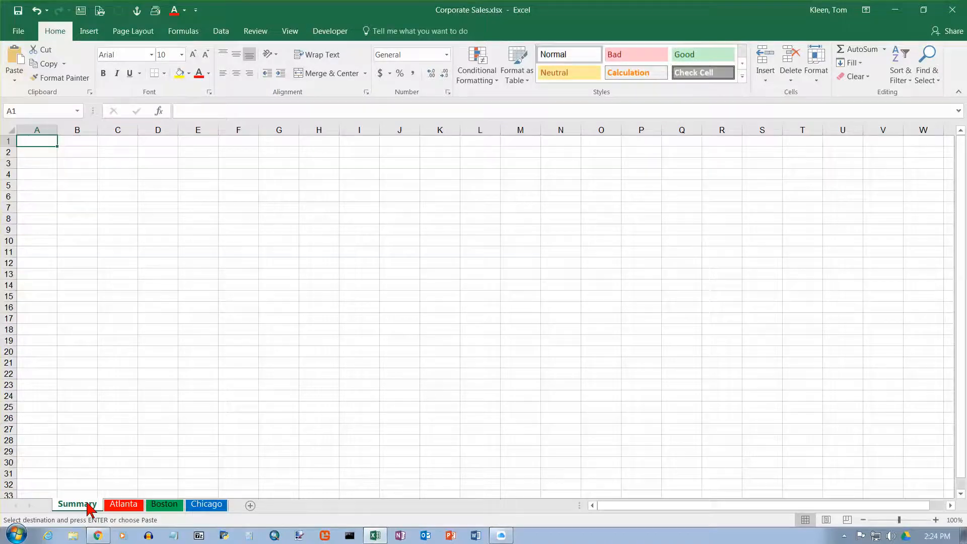
{"action": "key", "text": "ctrl+v"}
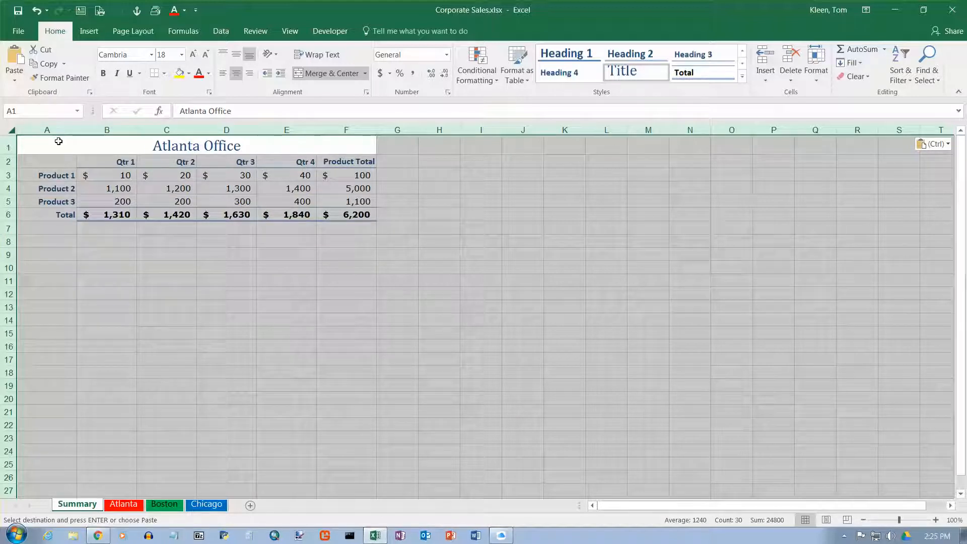
Step: Increase the height of row 2 on the Summary sheet to match the office sheets
{"action": "left_click", "coordinate": [349, 145]}
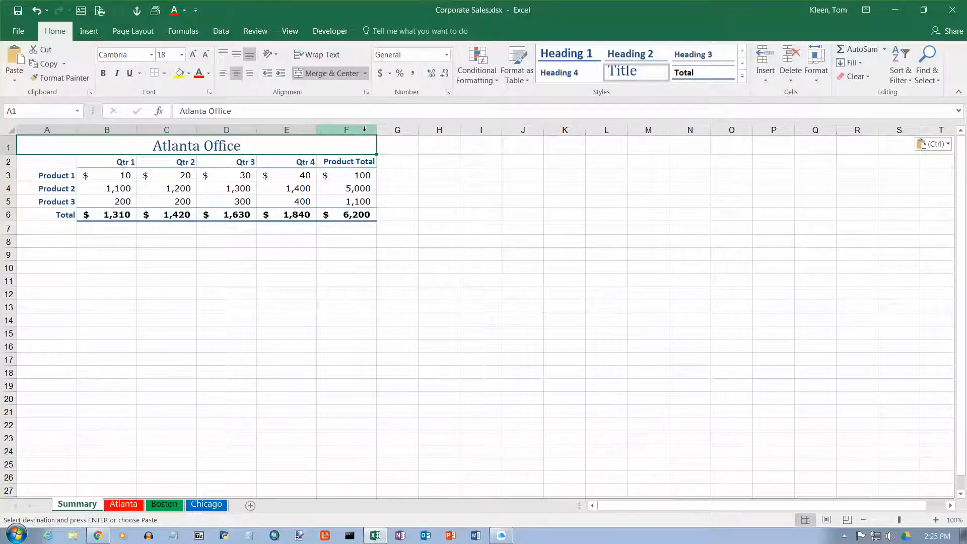
{"action": "left_click", "coordinate": [124, 504]}
{"action": "left_click", "coordinate": [162, 504]}
{"action": "left_click", "coordinate": [216, 504]}
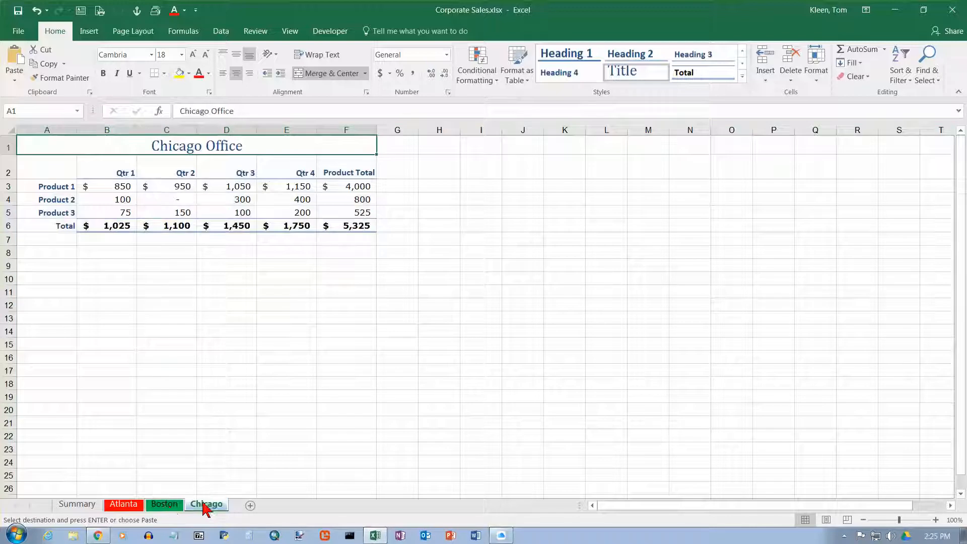
{"action": "left_click", "coordinate": [164, 504]}
{"action": "left_click", "coordinate": [116, 504]}
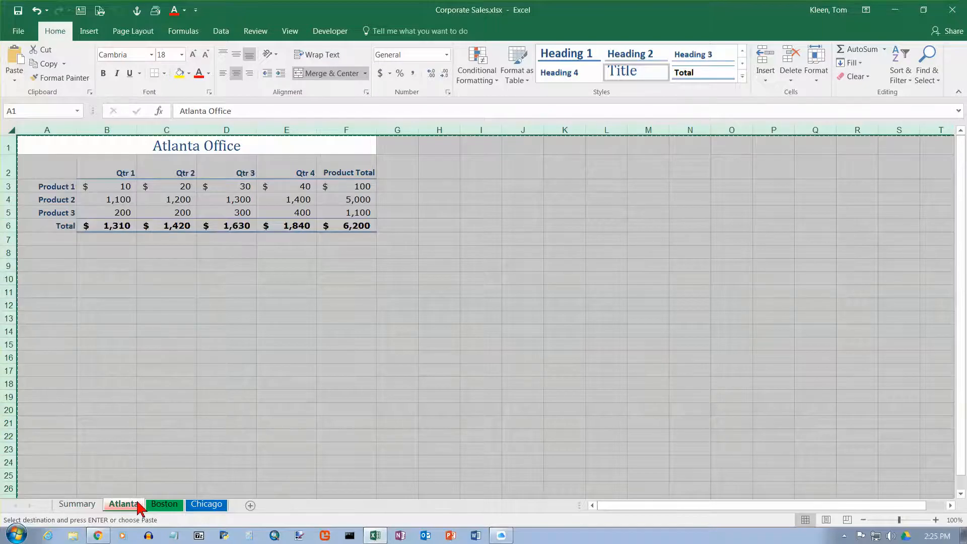
{"action": "left_click", "coordinate": [132, 504]}
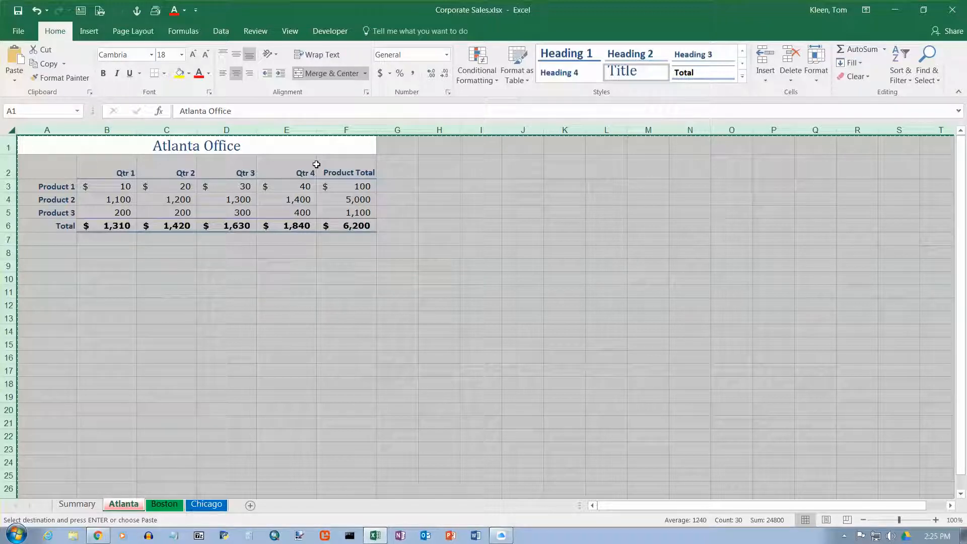
{"action": "left_click", "coordinate": [89, 500]}
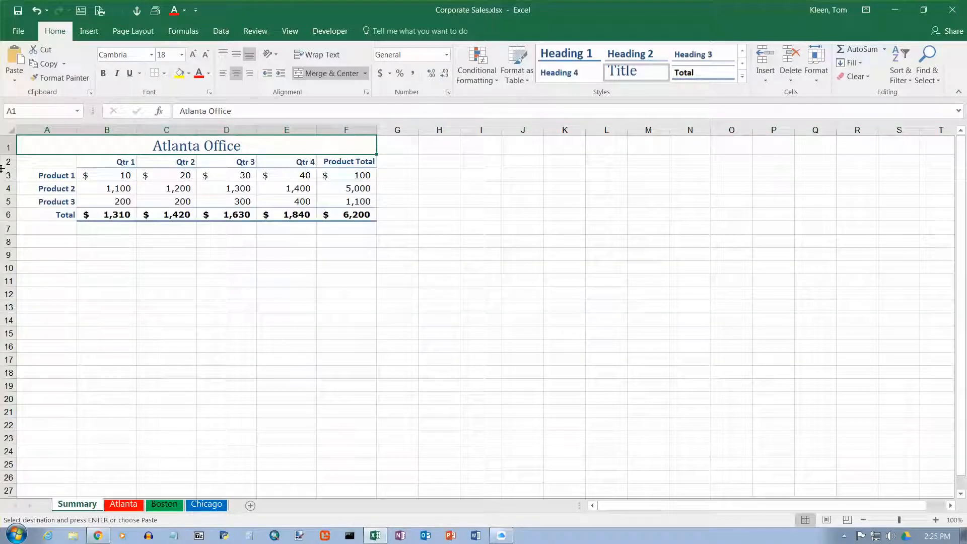
{"action": "left_click_drag", "start_coordinate": [4, 168], "coordinate": [5, 179]}
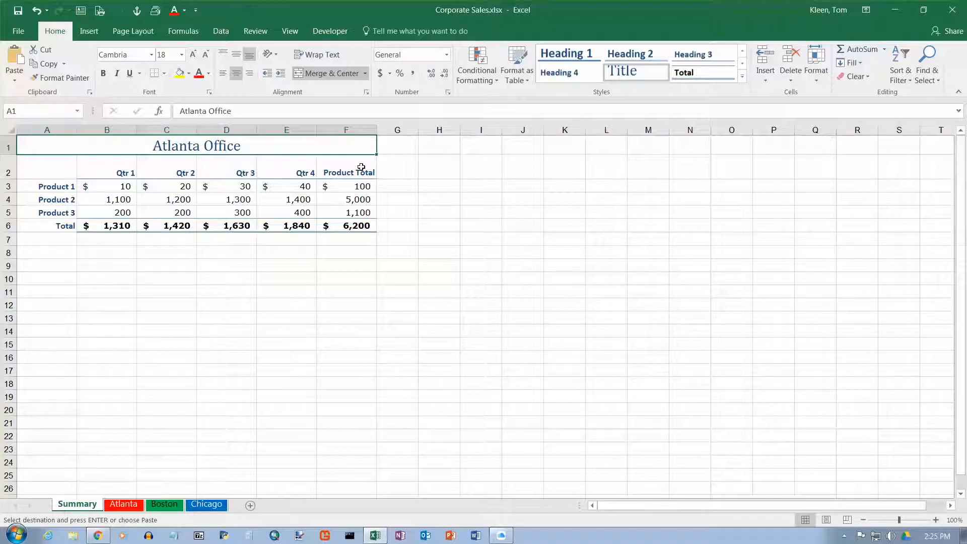
Step: Examine cell B3 on the Summary sheet and on each office sheet
{"action": "left_click", "coordinate": [15, 84]}
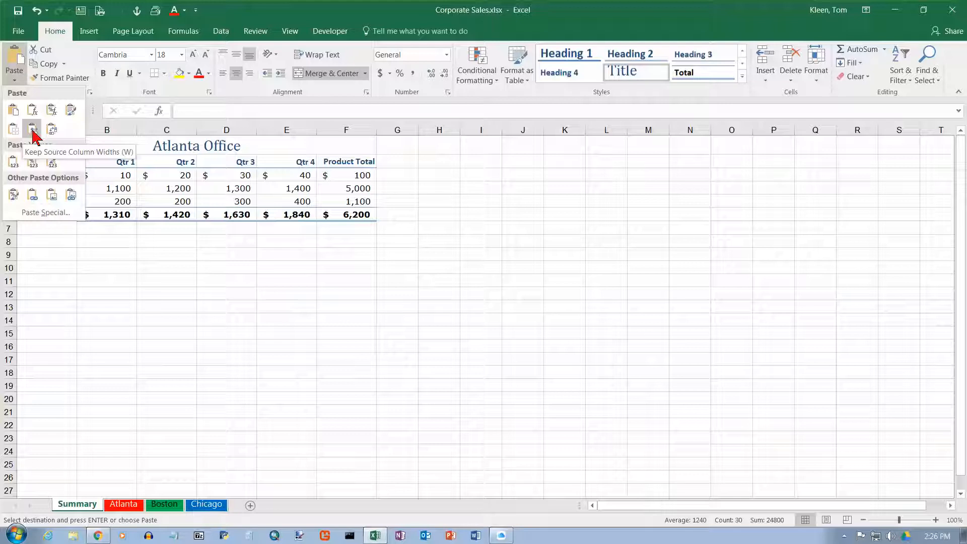
{"action": "left_click", "coordinate": [156, 151]}
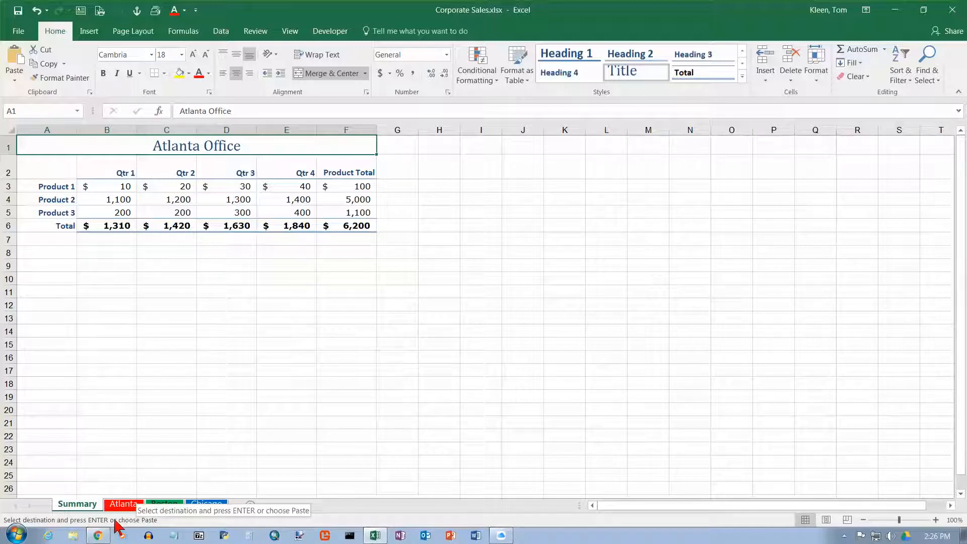
{"action": "left_click", "coordinate": [124, 504]}
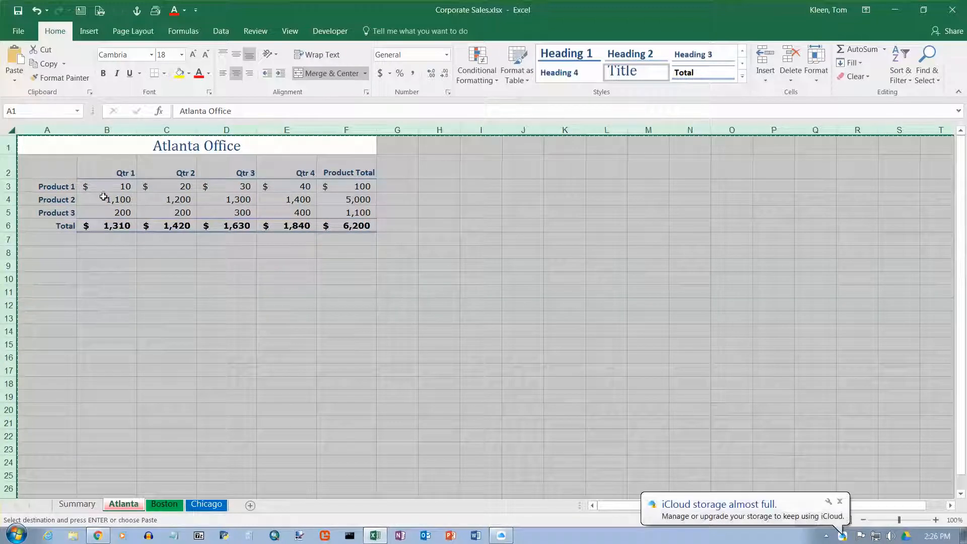
{"action": "left_click", "coordinate": [93, 504]}
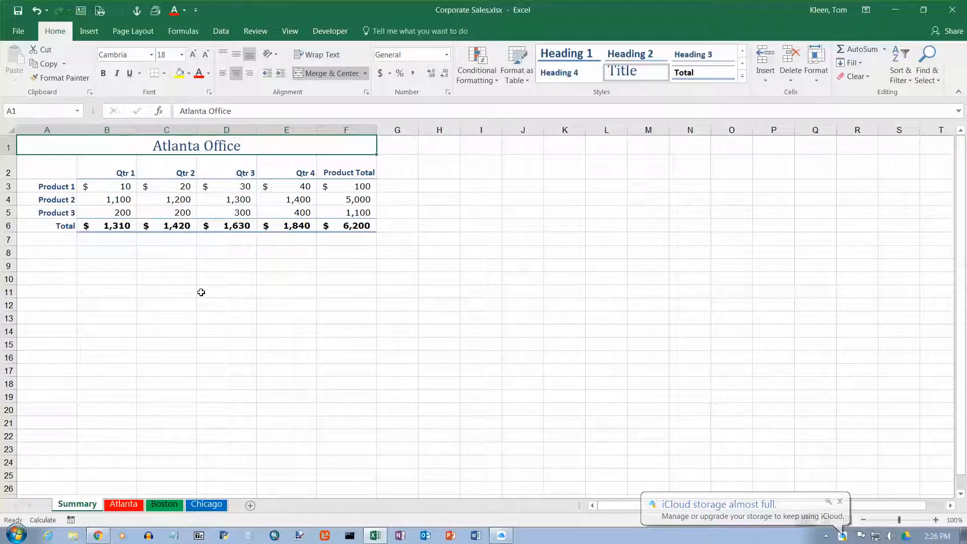
{"action": "left_click", "coordinate": [124, 187]}
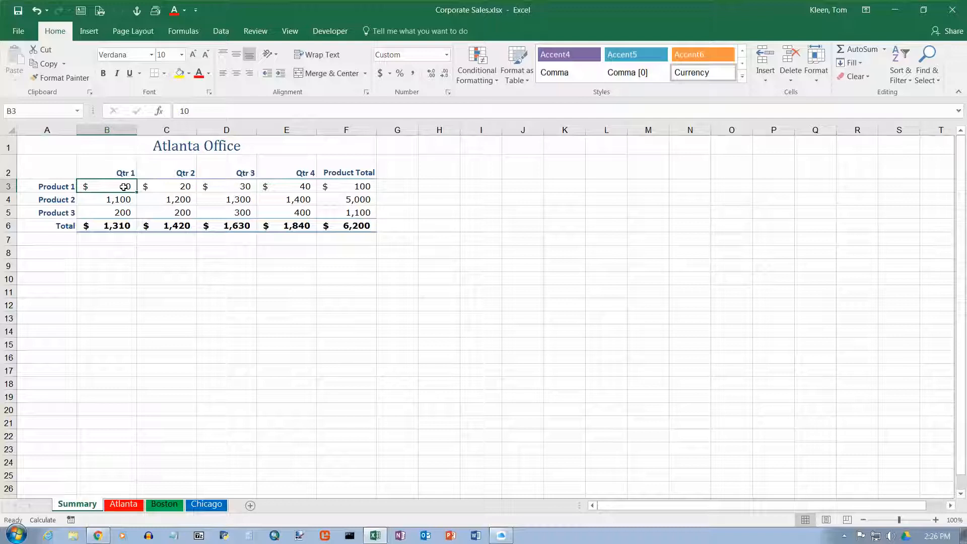
{"action": "left_click", "coordinate": [132, 504]}
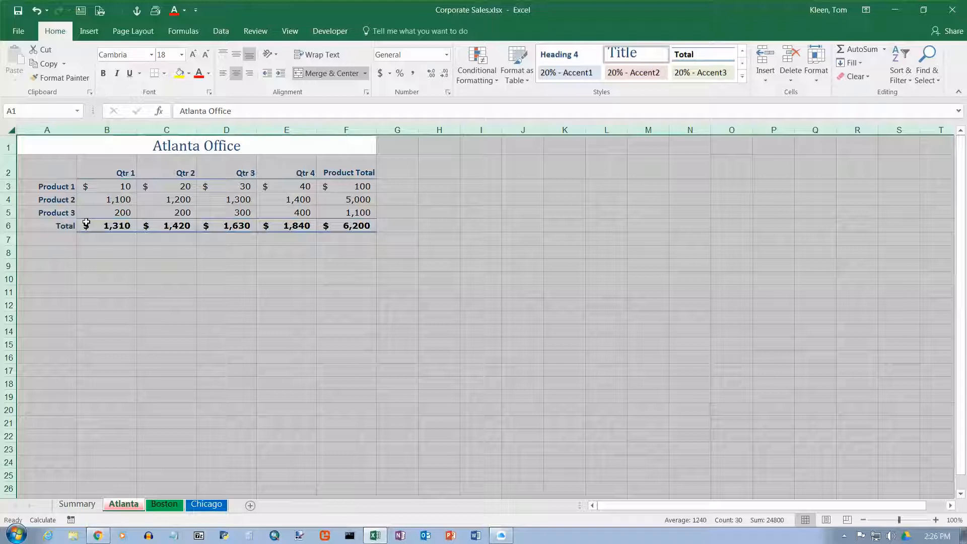
{"action": "left_click", "coordinate": [168, 505]}
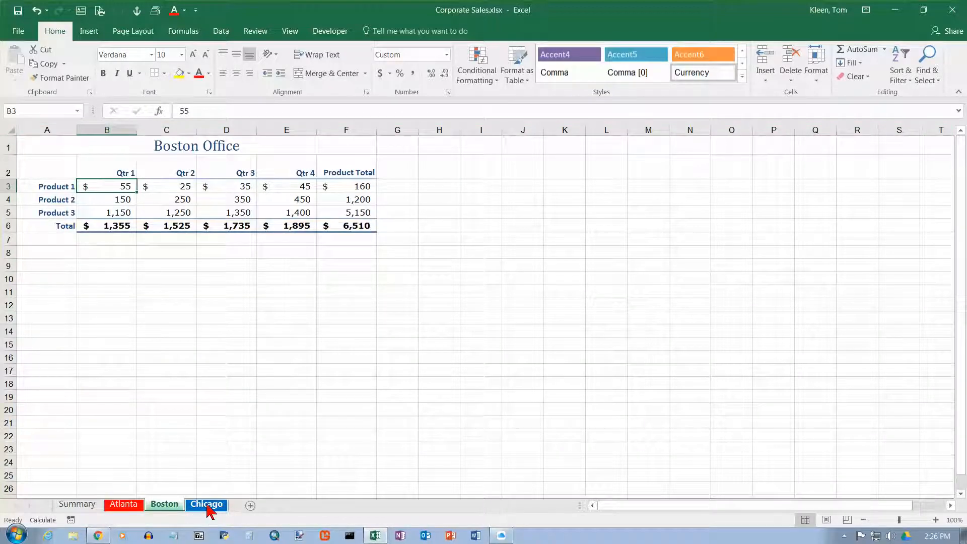
{"action": "left_click", "coordinate": [207, 505]}
Step: Clear the product quarterly values in B3:E5 on the Summary sheet
{"action": "left_click", "coordinate": [107, 186]}
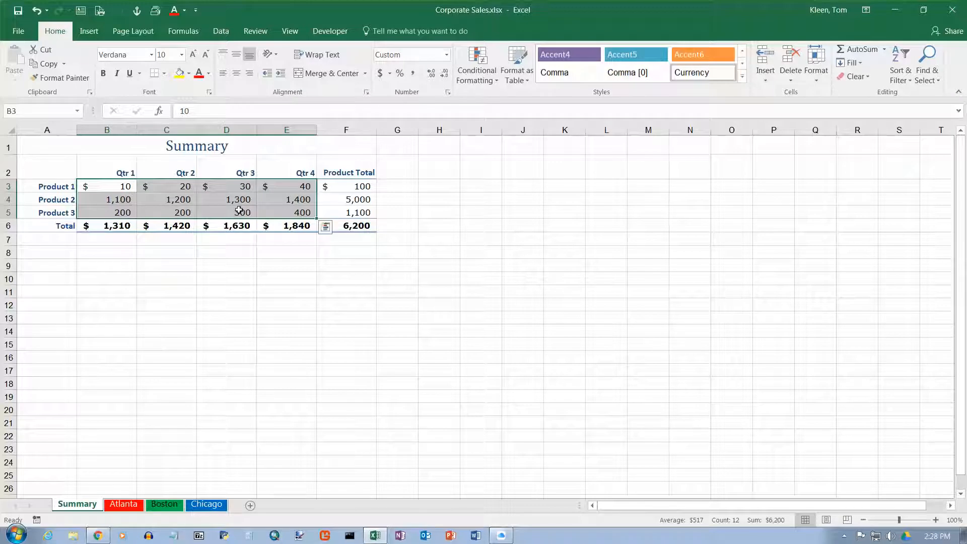
{"action": "key", "text": "Delete"}
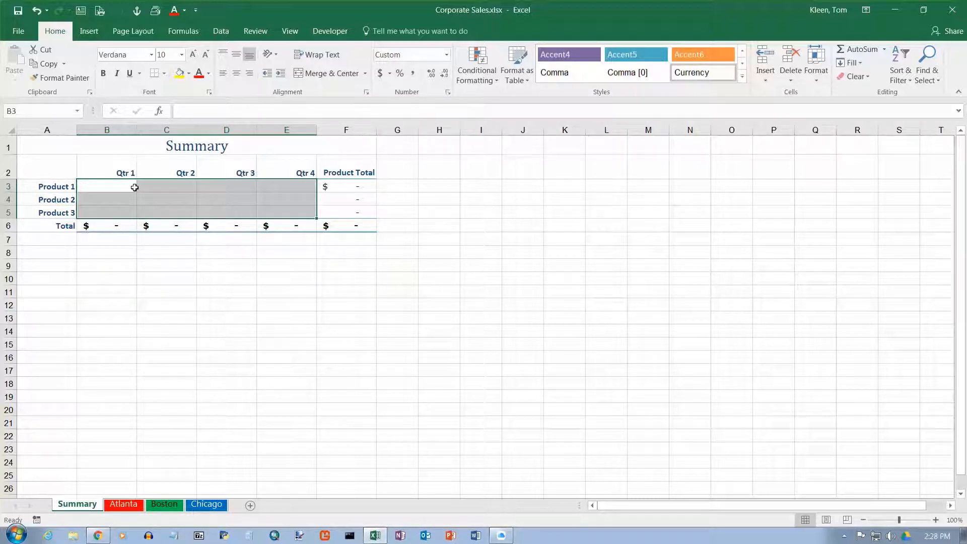
Step: Build a formula in Summary cell B3 adding cell B3 from the Atlanta, Boston and Chicago sheets
{"action": "left_click", "coordinate": [114, 186]}
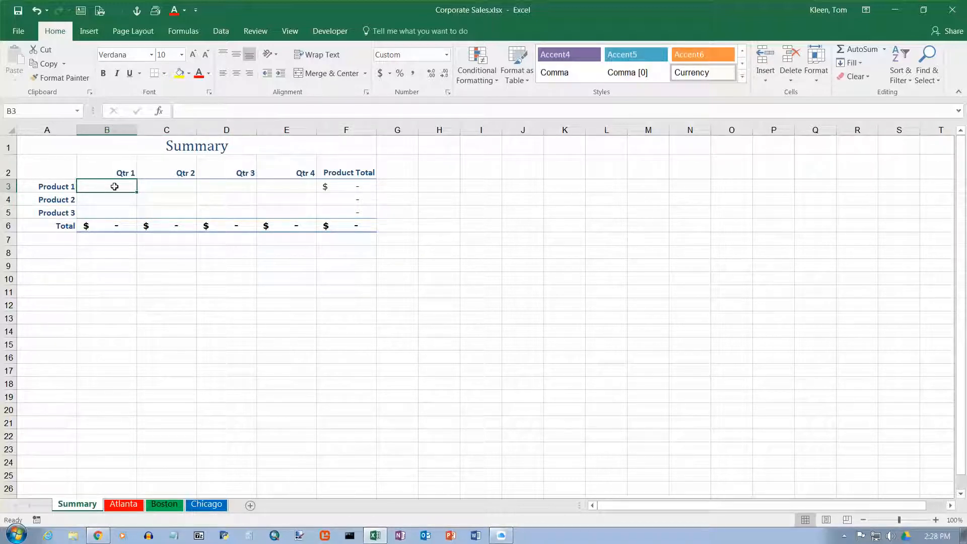
{"action": "type", "text": "="}
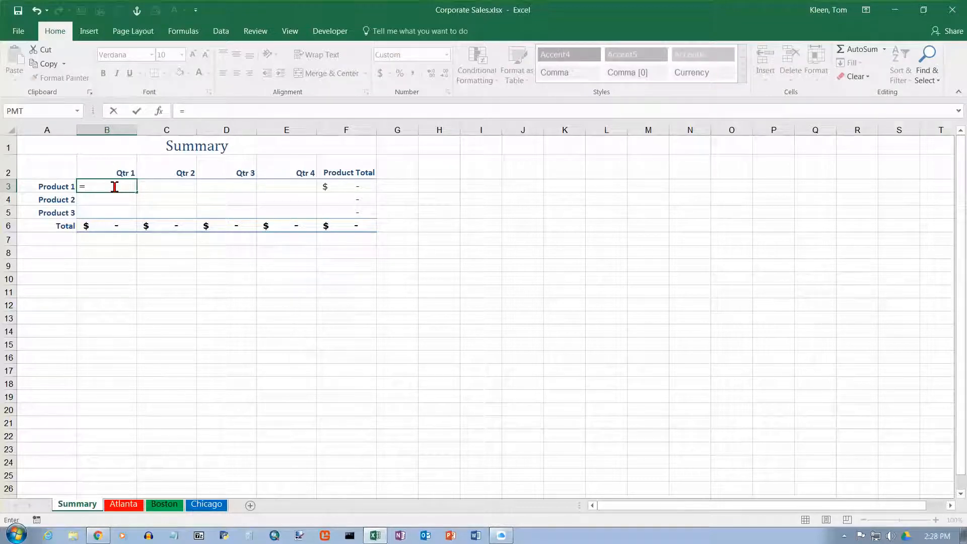
{"action": "left_click", "coordinate": [123, 504]}
{"action": "left_click", "coordinate": [113, 189]}
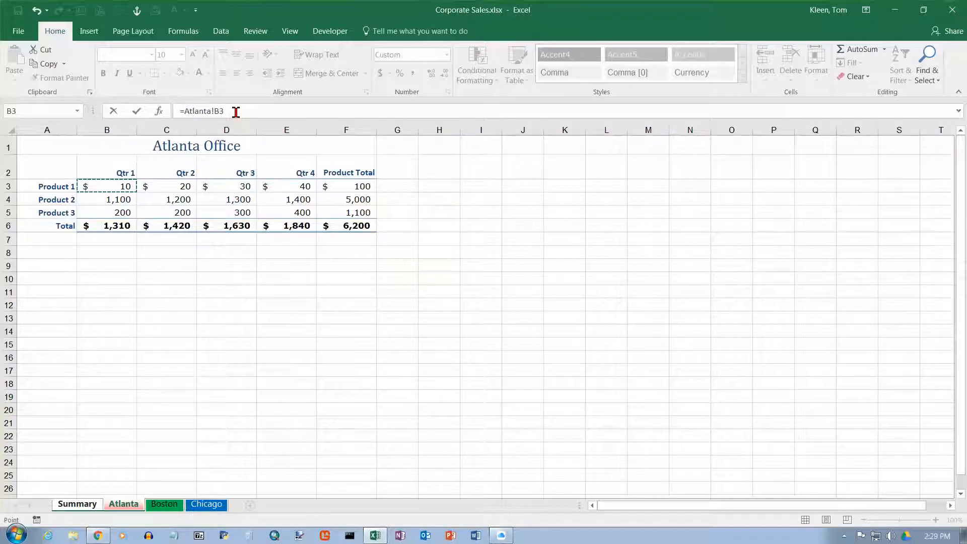
{"action": "type", "text": "+"}
{"action": "left_click", "coordinate": [163, 504]}
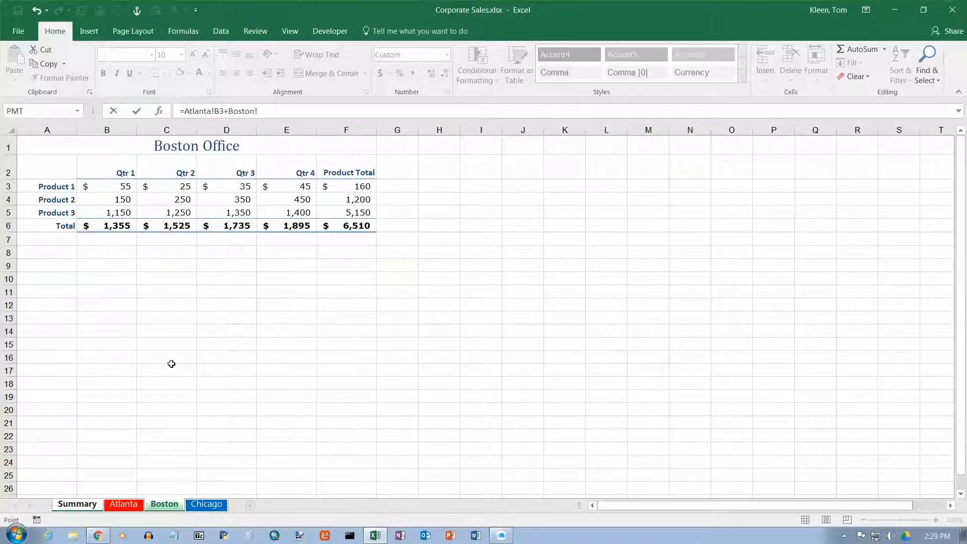
{"action": "left_click", "coordinate": [123, 188]}
{"action": "type", "text": "+"}
{"action": "left_click", "coordinate": [204, 505]}
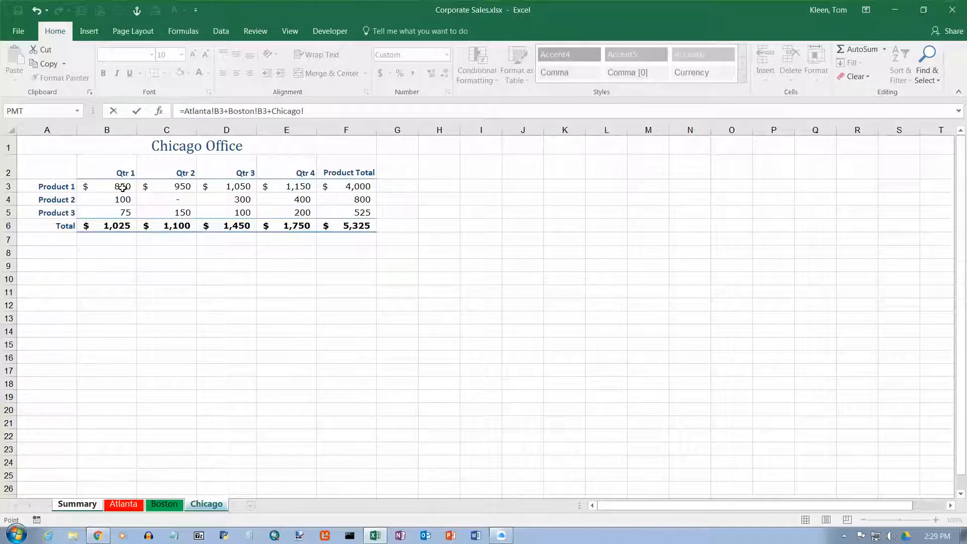
{"action": "left_click", "coordinate": [122, 187]}
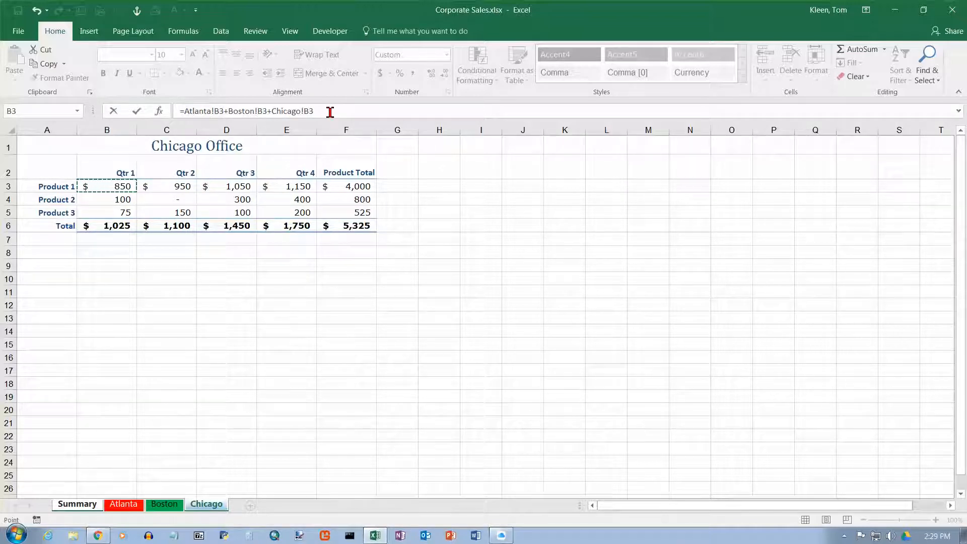
Step: Correct the formula's last reference to Chicago!B3 and enter =Atlanta!B3+Boston!B3+Chicago!B3
{"action": "left_click", "coordinate": [90, 505]}
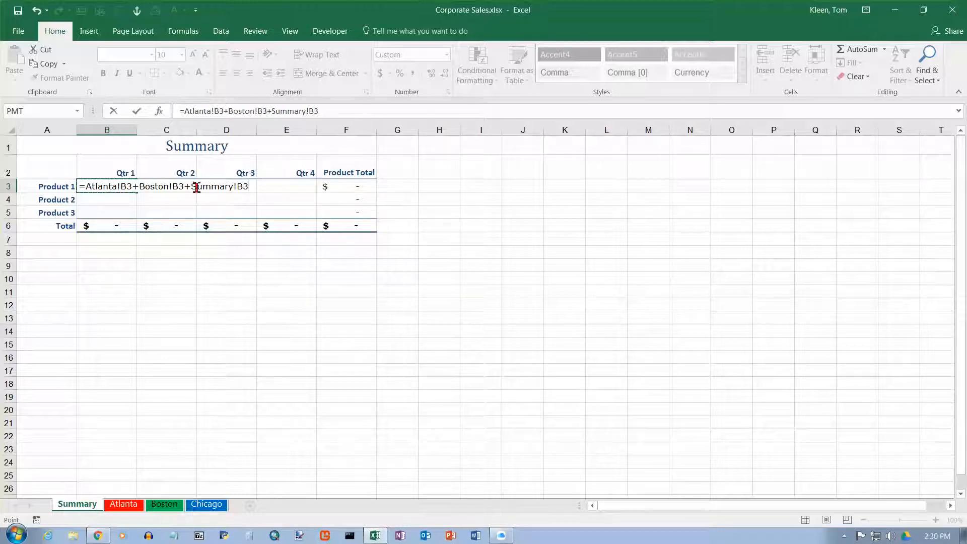
{"action": "left_click", "coordinate": [324, 113]}
{"action": "key", "text": "BackSpace"}
{"action": "key", "text": "BackSpace"}
{"action": "key", "text": "BackSpace"}
{"action": "key", "text": "BackSpace"}
{"action": "key", "text": "BackSpace"}
{"action": "key", "text": "BackSpace"}
{"action": "key", "text": "BackSpace"}
{"action": "key", "text": "BackSpace"}
{"action": "key", "text": "BackSpace"}
{"action": "key", "text": "BackSpace"}
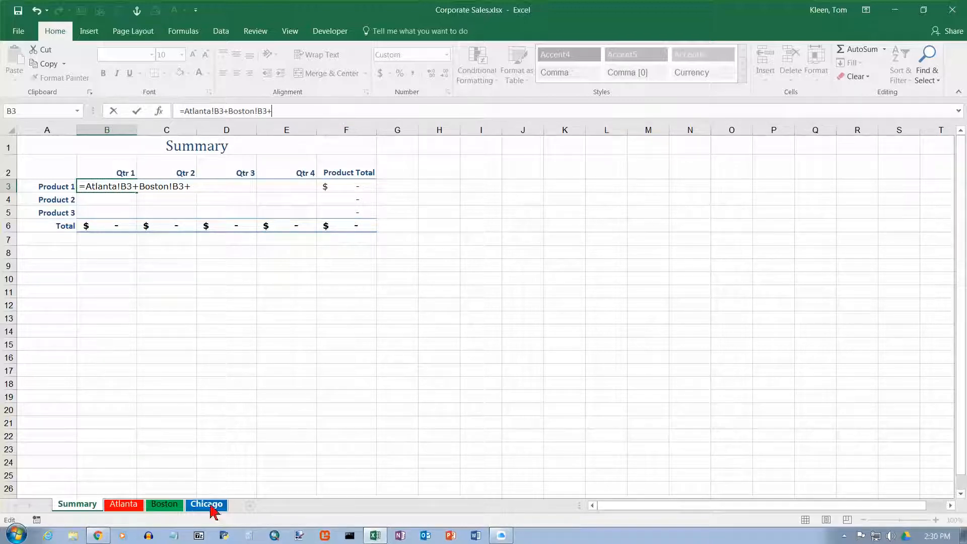
{"action": "left_click", "coordinate": [112, 185]}
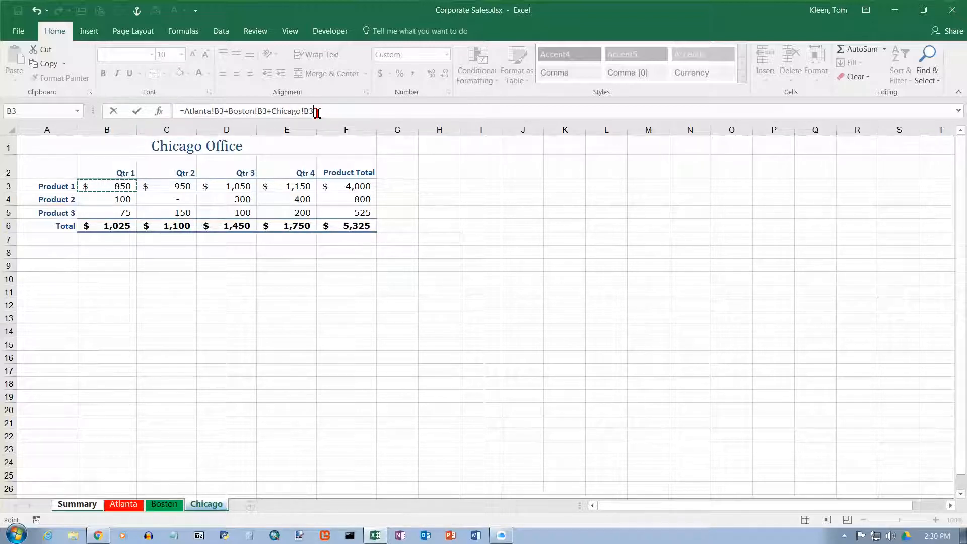
{"action": "key", "text": "Return"}
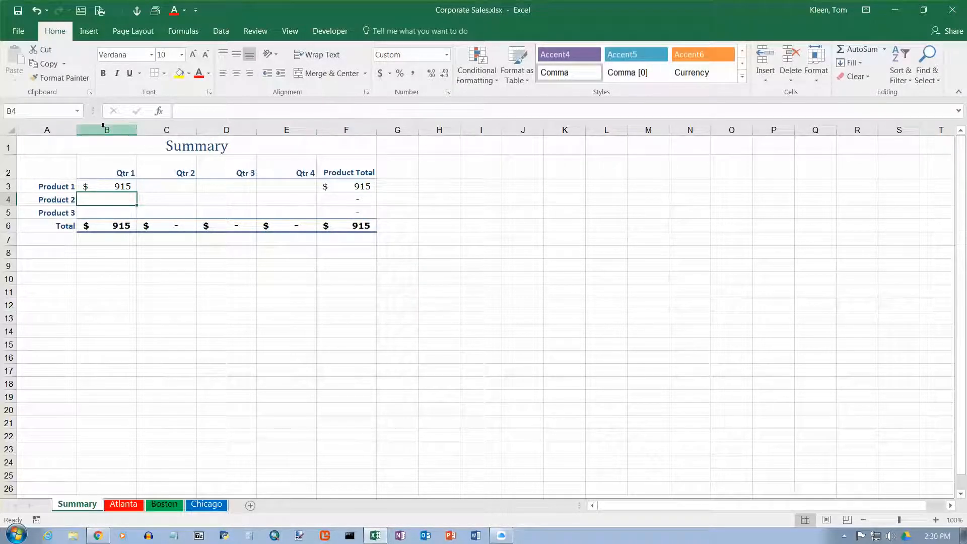
Step: Fill the B3 formula down to row 5 and across to column E on the Summary sheet
{"action": "left_click", "coordinate": [108, 182]}
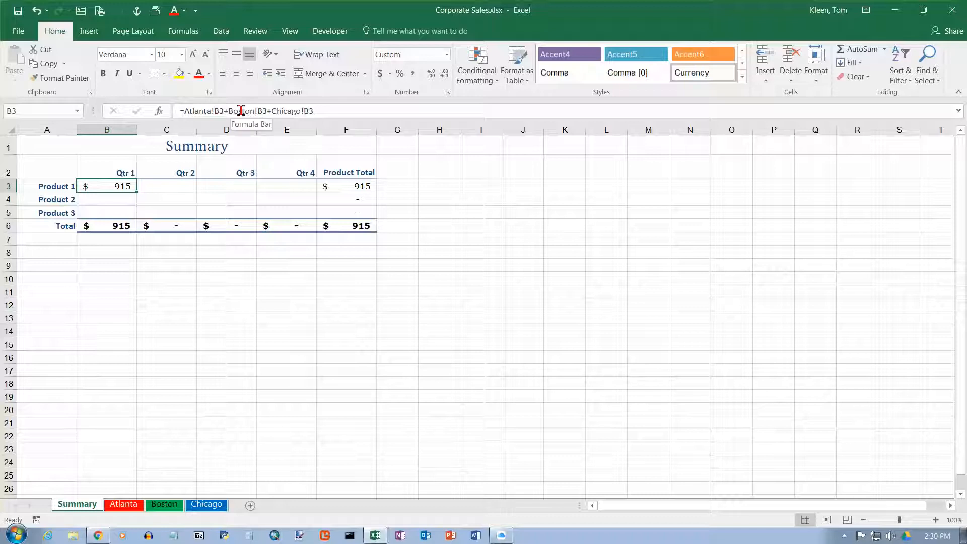
{"action": "left_click_drag", "start_coordinate": [139, 192], "coordinate": [136, 213]}
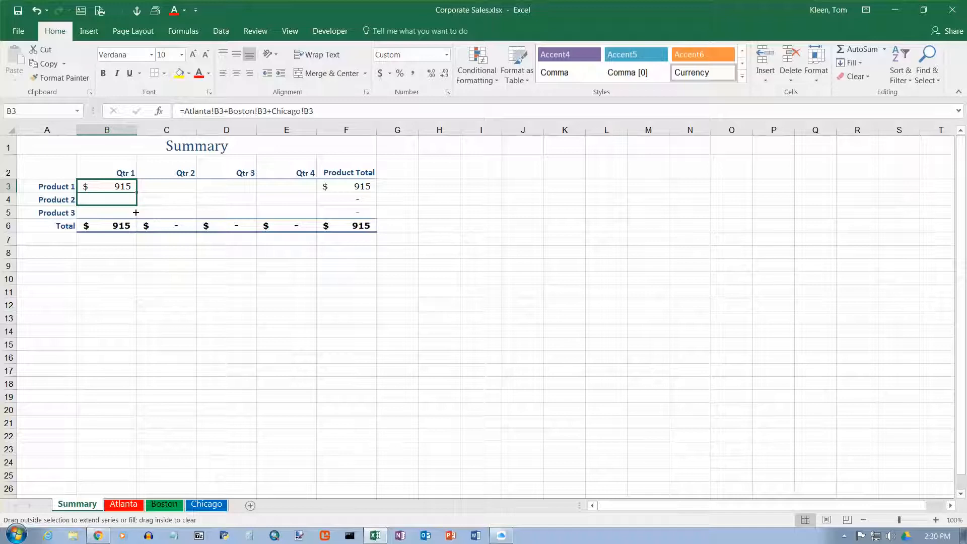
{"action": "left_click_drag", "start_coordinate": [136, 212], "coordinate": [298, 212]}
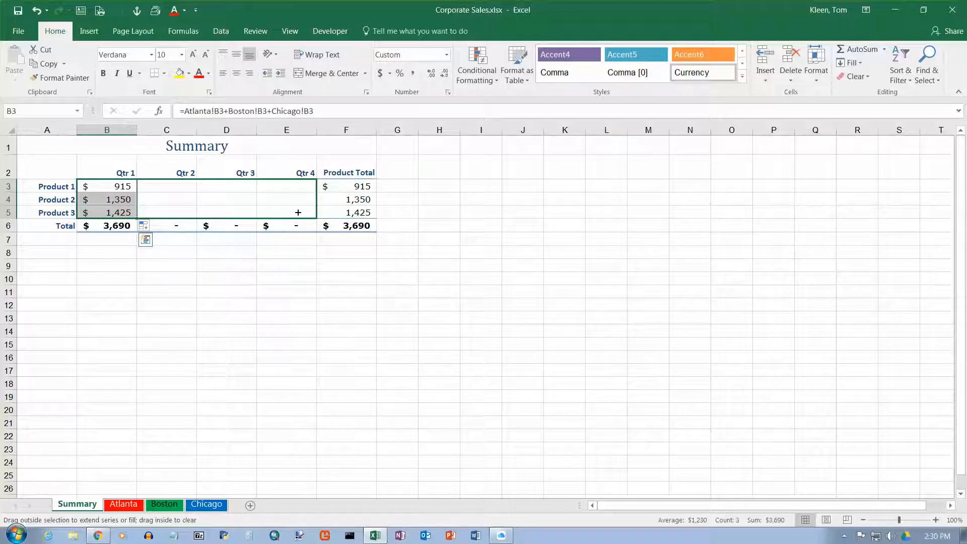
{"action": "left_click_drag", "start_coordinate": [298, 213], "coordinate": [298, 213]}
{"action": "left_click", "coordinate": [297, 212]}
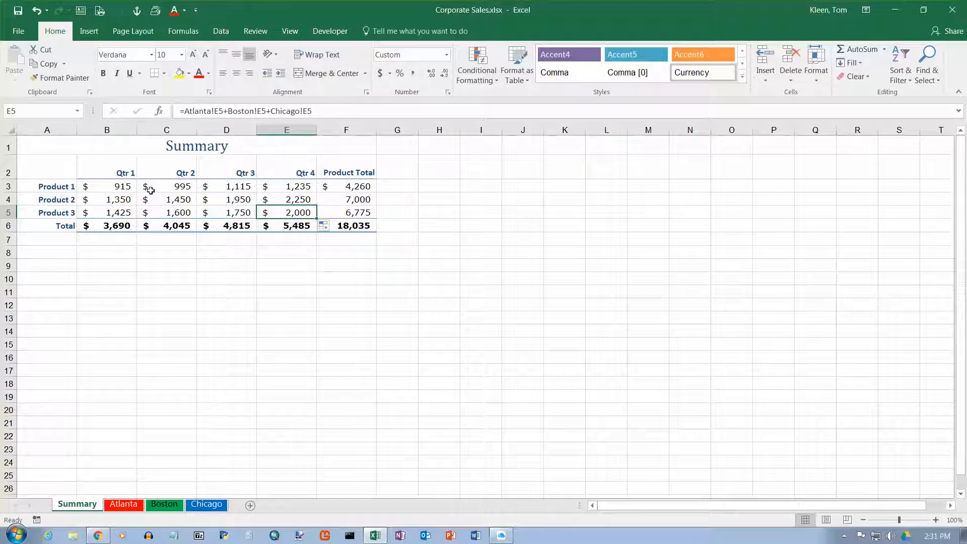
Step: Group all four sheets and open the page header for editing
{"action": "left_click", "coordinate": [206, 504], "text": "shift"}
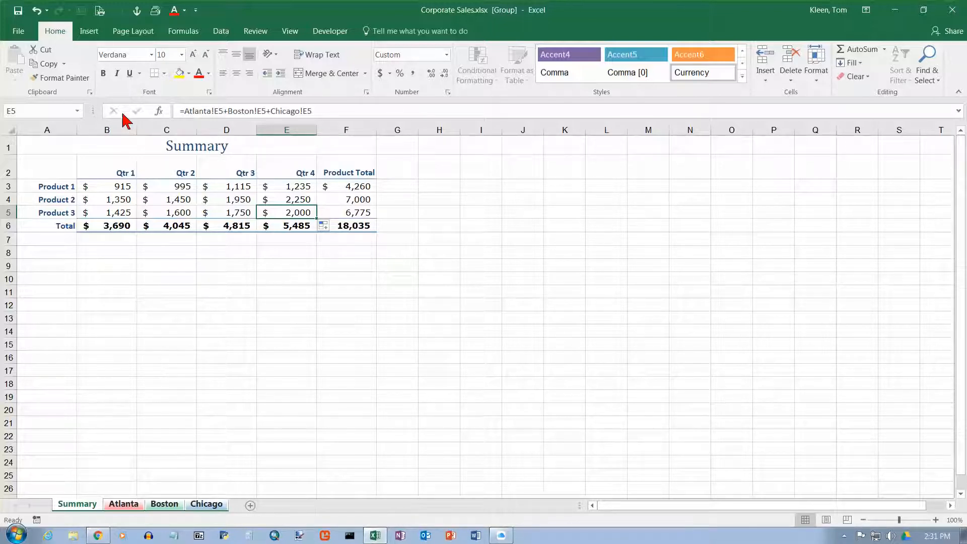
{"action": "left_click", "coordinate": [90, 30]}
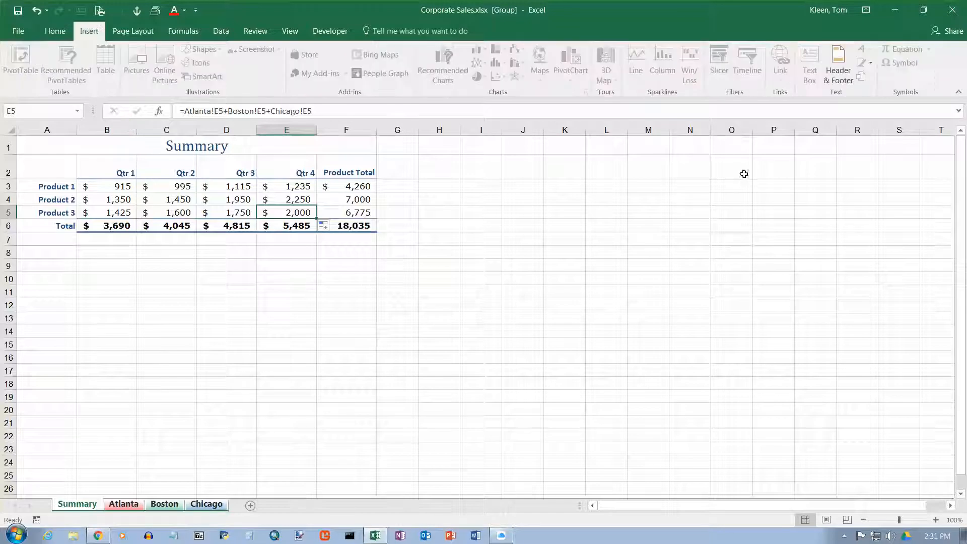
{"action": "left_click", "coordinate": [840, 66]}
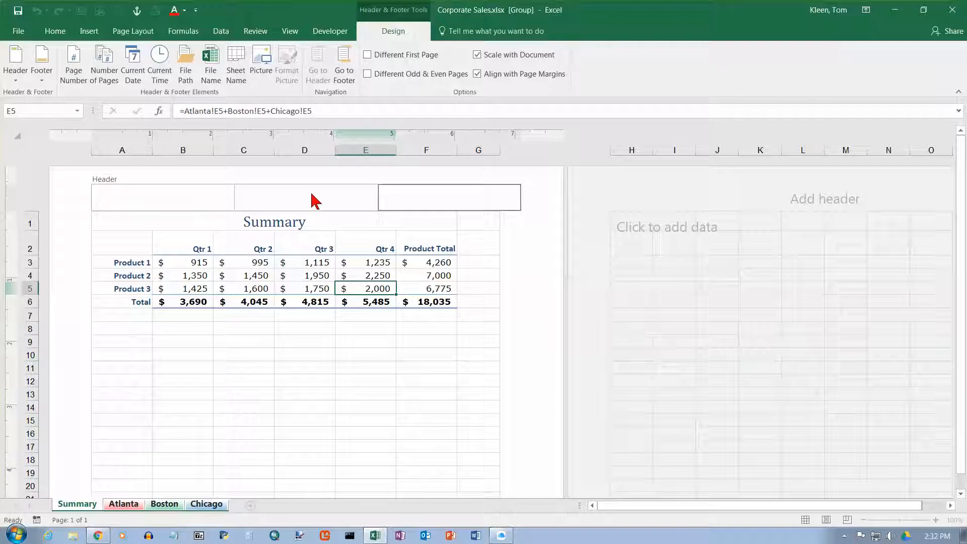
Step: Enter the author's name in the right section of the header
{"action": "left_click", "coordinate": [196, 192]}
{"action": "left_click", "coordinate": [314, 193]}
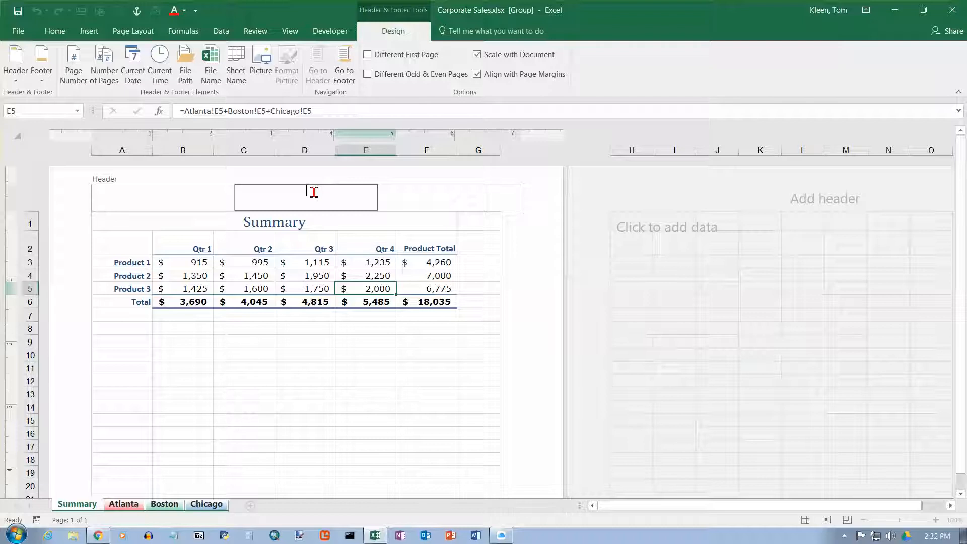
{"action": "left_click", "coordinate": [132, 190]}
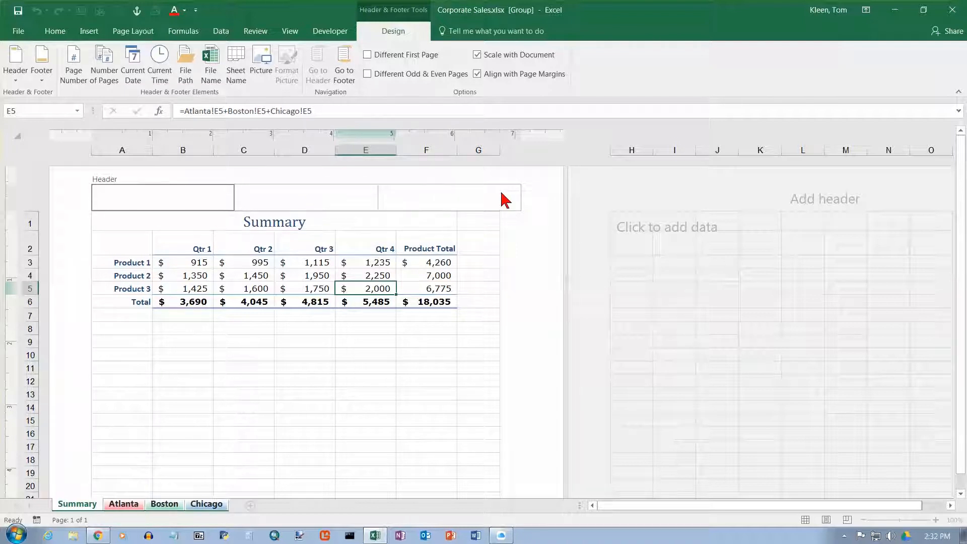
{"action": "left_click", "coordinate": [466, 198]}
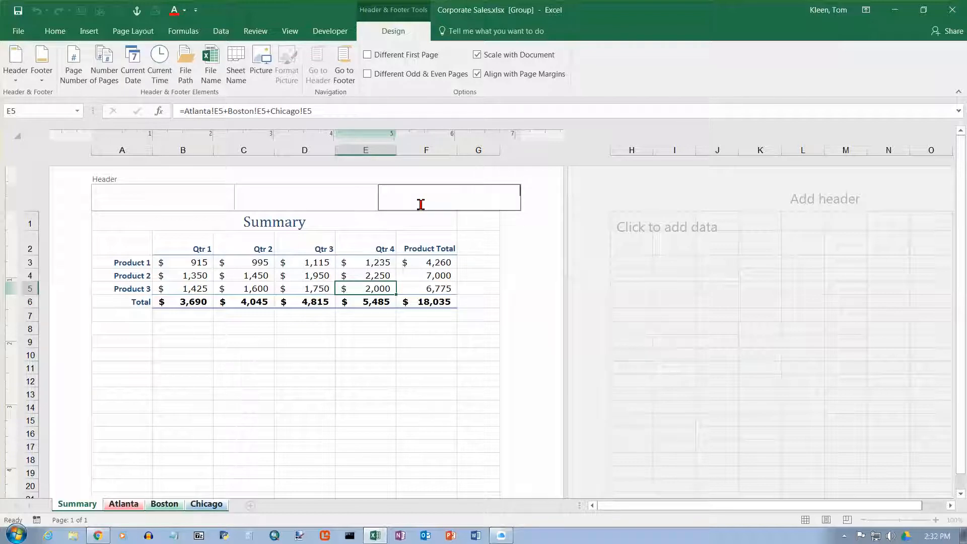
{"action": "type", "text": "Tom Kleen"}
Step: Add a centre footer reading Page &[Page] of &[Pages] and leave footer editing
{"action": "left_click", "coordinate": [344, 66]}
{"action": "left_click", "coordinate": [316, 189]}
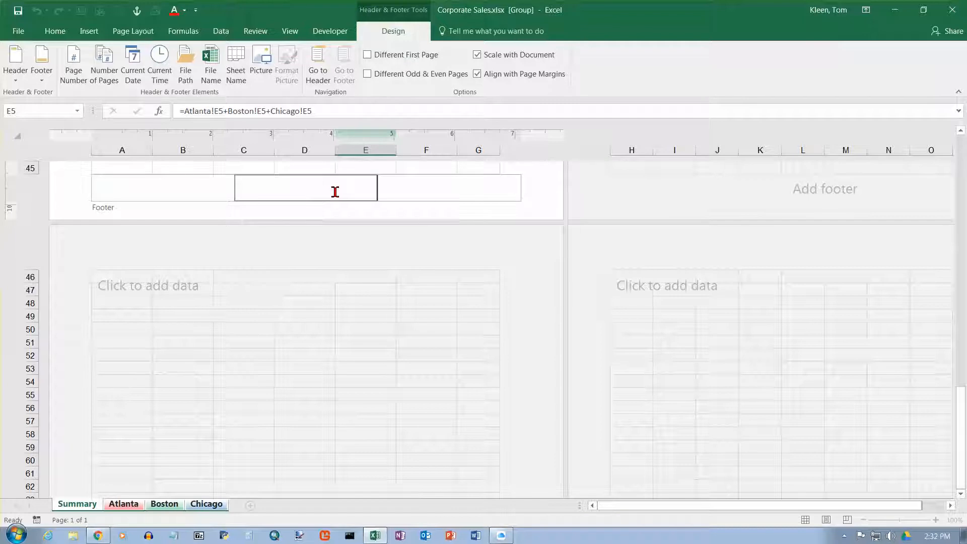
{"action": "type", "text": "Page &[Page"}
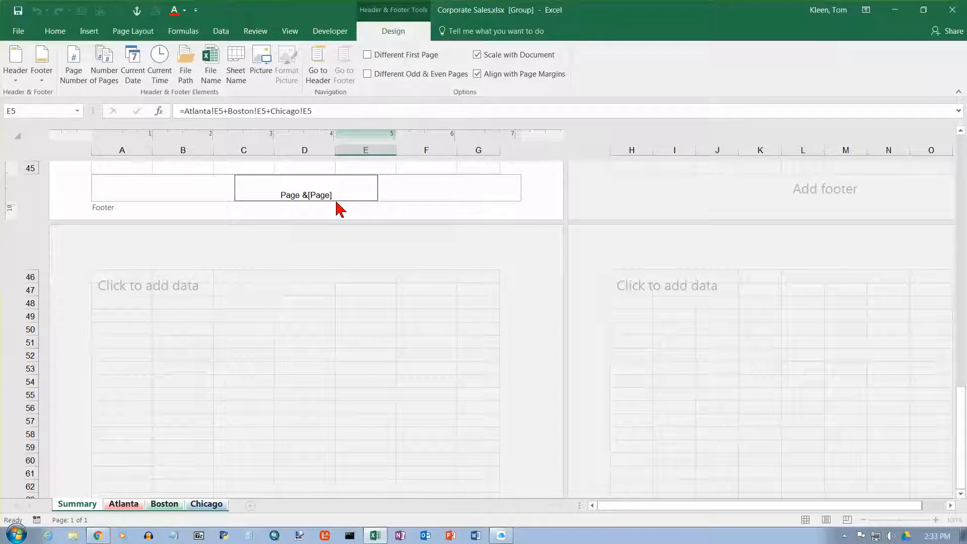
{"action": "type", "text": "of"}
{"action": "left_click", "coordinate": [105, 65]}
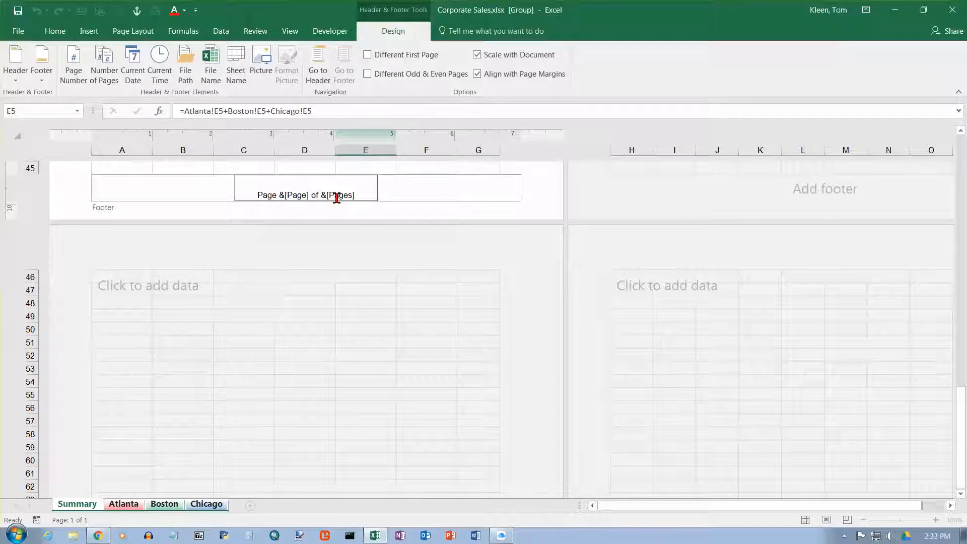
{"action": "left_click", "coordinate": [315, 168]}
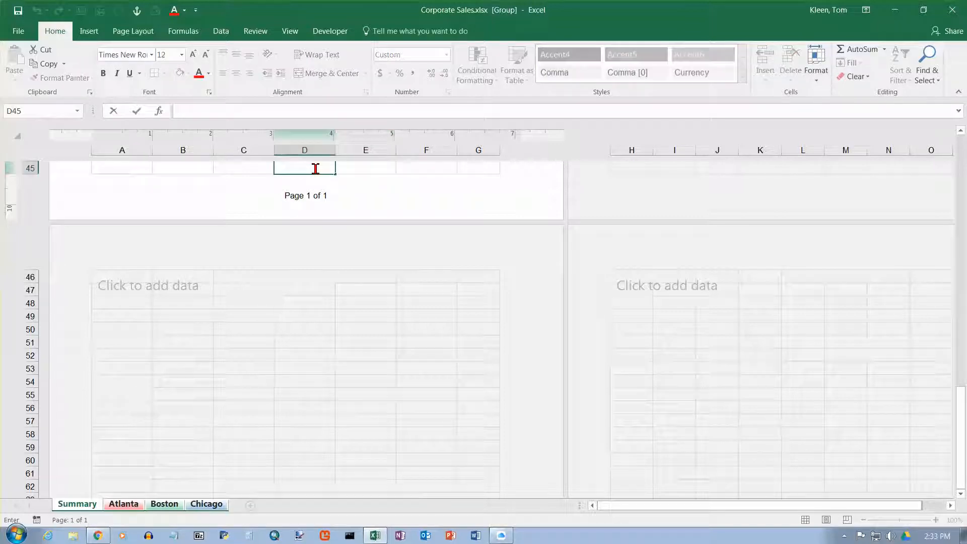
{"action": "left_click", "coordinate": [297, 204]}
{"action": "key", "text": "Escape"}
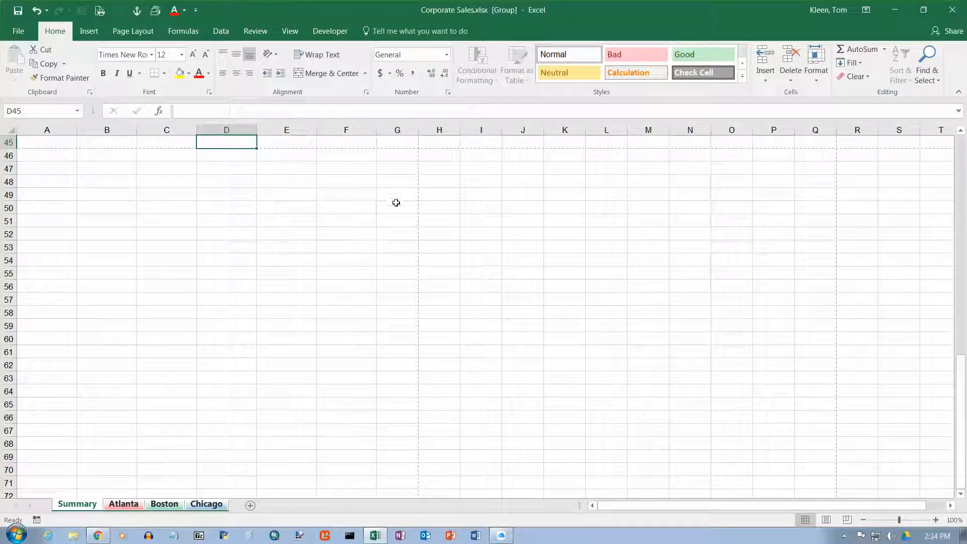
{"action": "scroll", "coordinate": [399, 195], "scroll_direction": "up", "scroll_amount": 3}
{"action": "scroll", "coordinate": [399, 194], "scroll_direction": "up", "scroll_amount": 6}
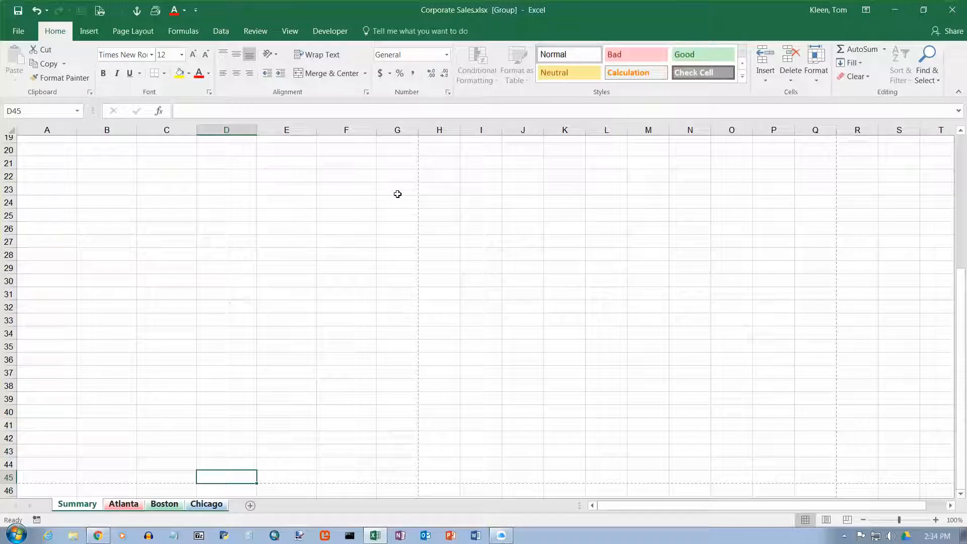
{"action": "scroll", "coordinate": [398, 194], "scroll_direction": "down", "scroll_amount": 5}
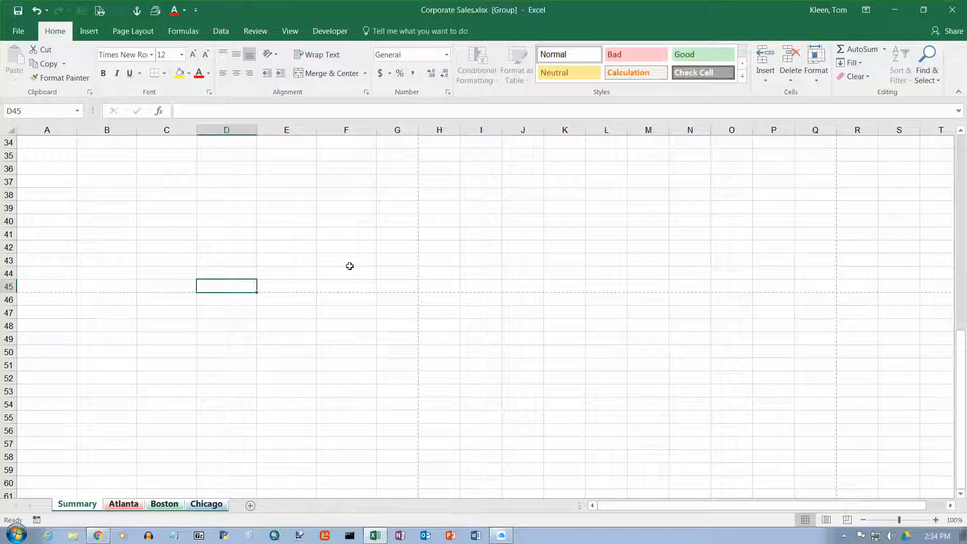
{"action": "scroll", "coordinate": [234, 223], "scroll_direction": "up", "scroll_amount": 11}
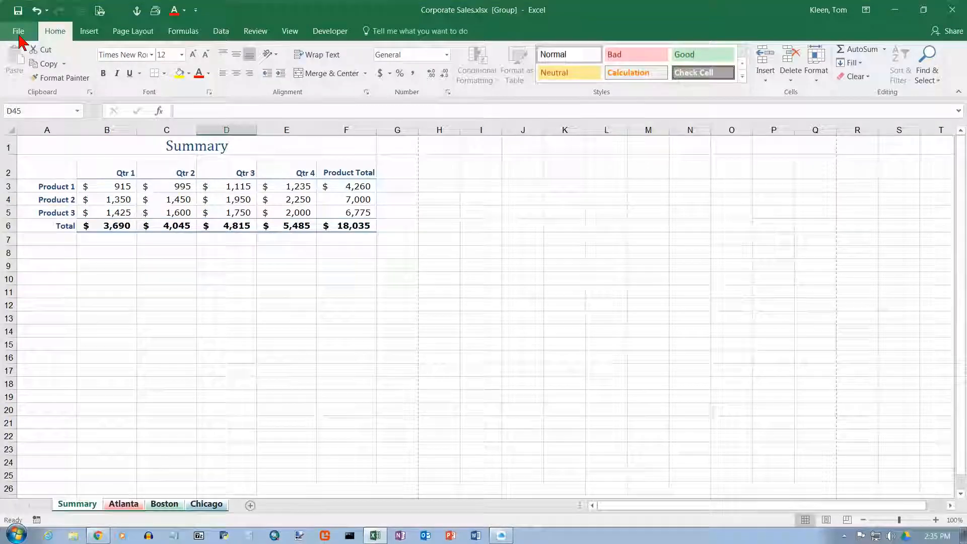
Step: Open the print preview and page through the previews of all four sheets
{"action": "left_click", "coordinate": [19, 35]}
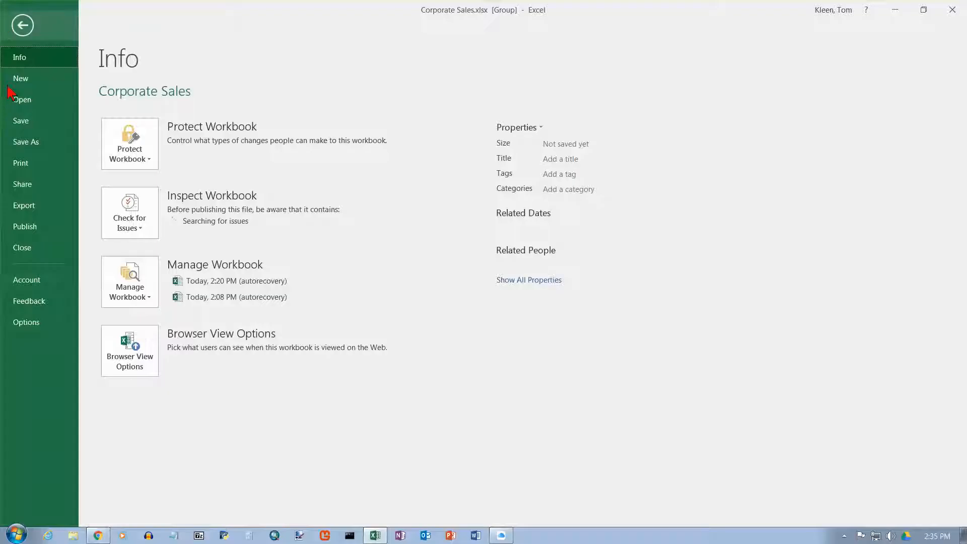
{"action": "left_click", "coordinate": [21, 167]}
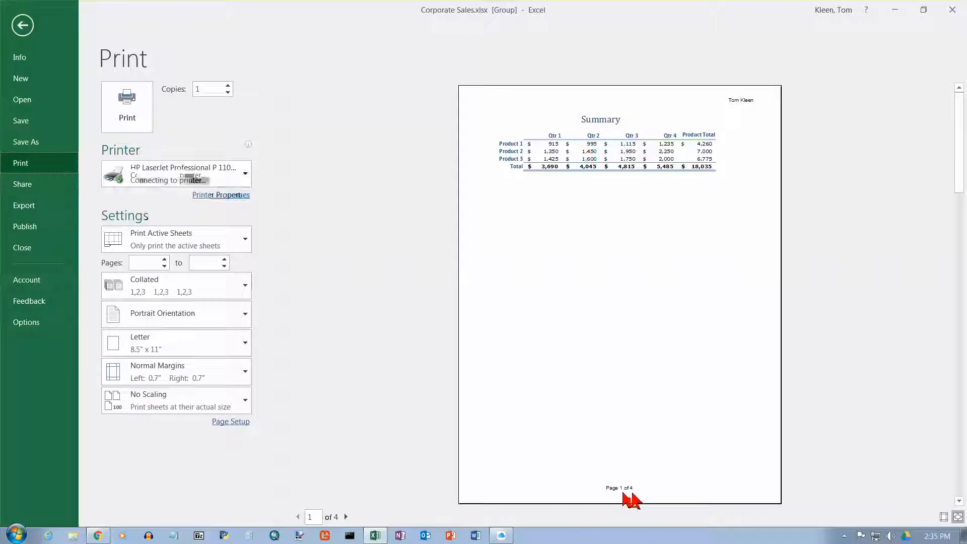
{"action": "left_click", "coordinate": [346, 516]}
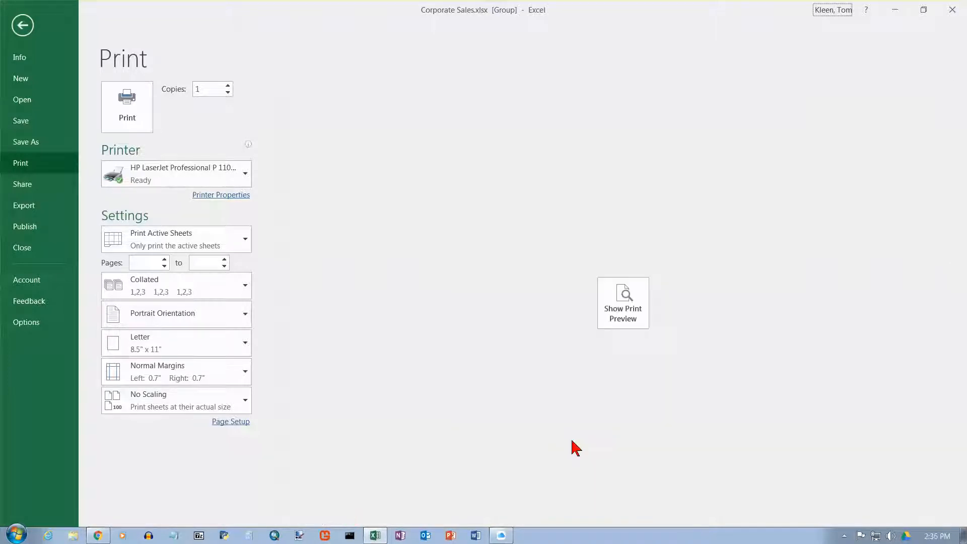
{"action": "left_click", "coordinate": [637, 311]}
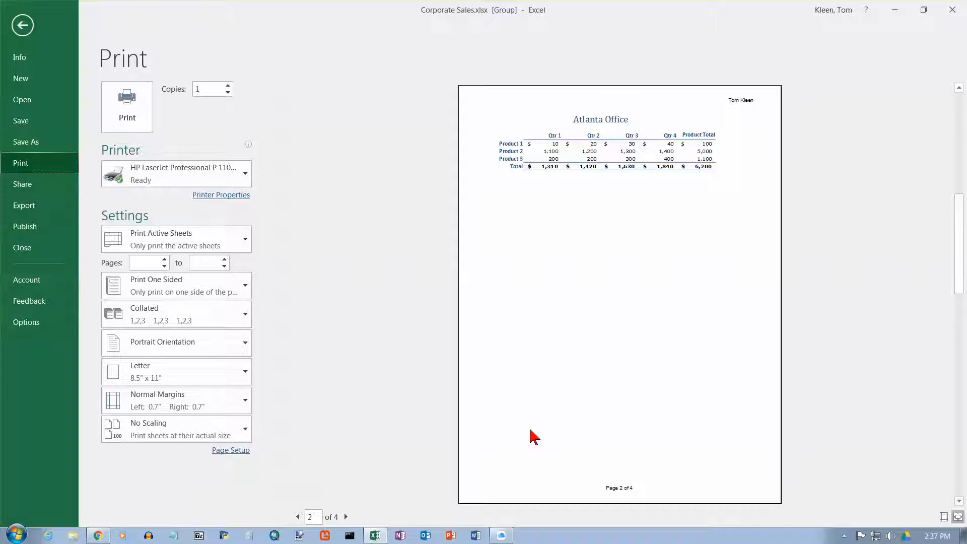
{"action": "left_click", "coordinate": [345, 516]}
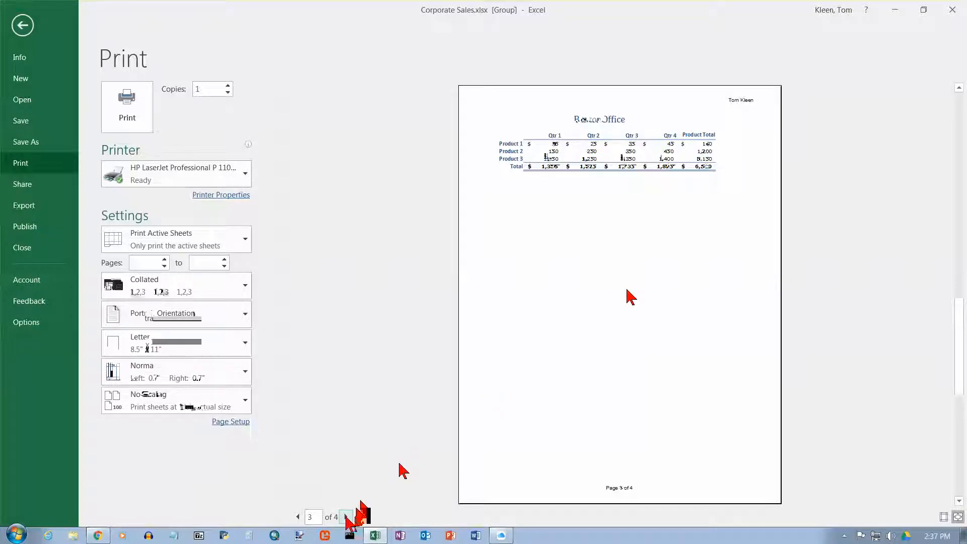
{"action": "left_click", "coordinate": [345, 517]}
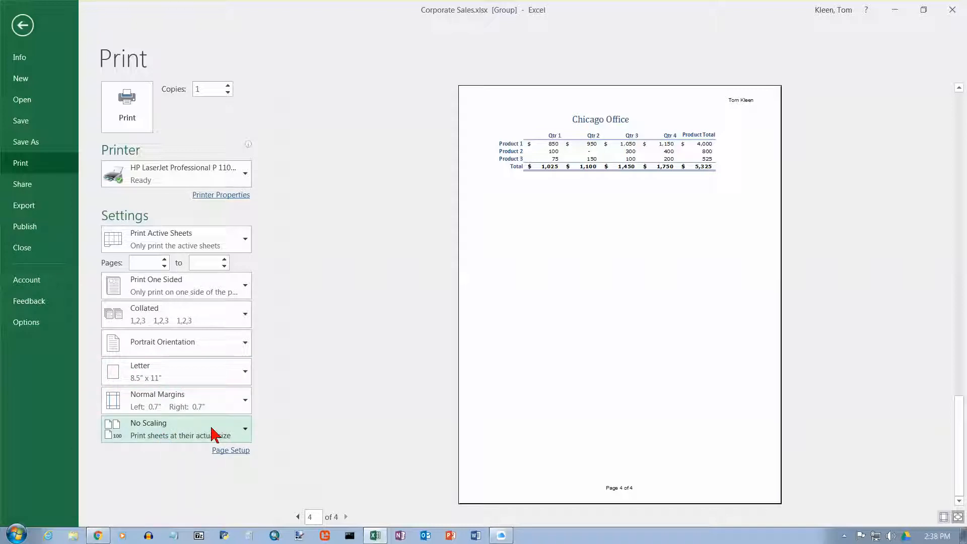
Step: Open Page Setup, centre the printed pages horizontally on the page, and apply the setting
{"action": "left_click", "coordinate": [226, 452]}
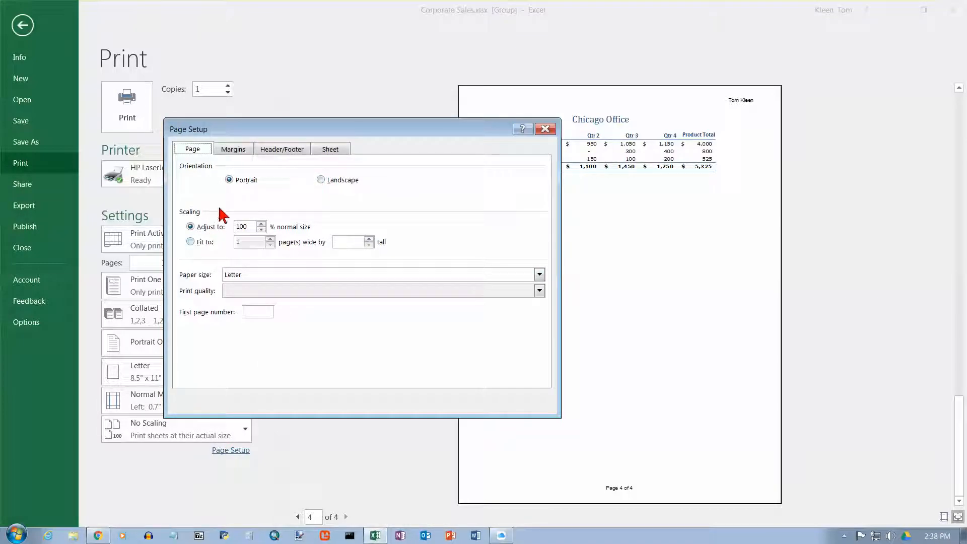
{"action": "left_click", "coordinate": [232, 151]}
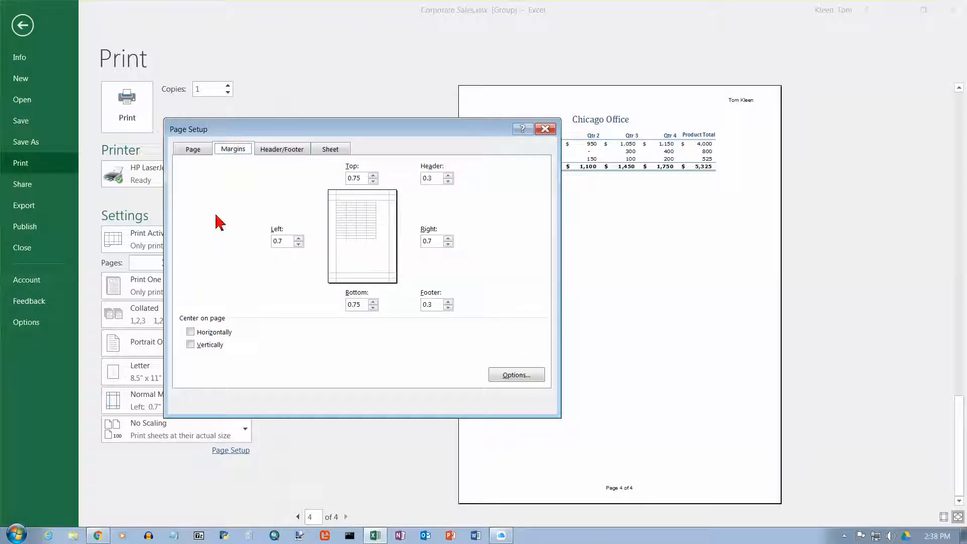
{"action": "left_click", "coordinate": [190, 332]}
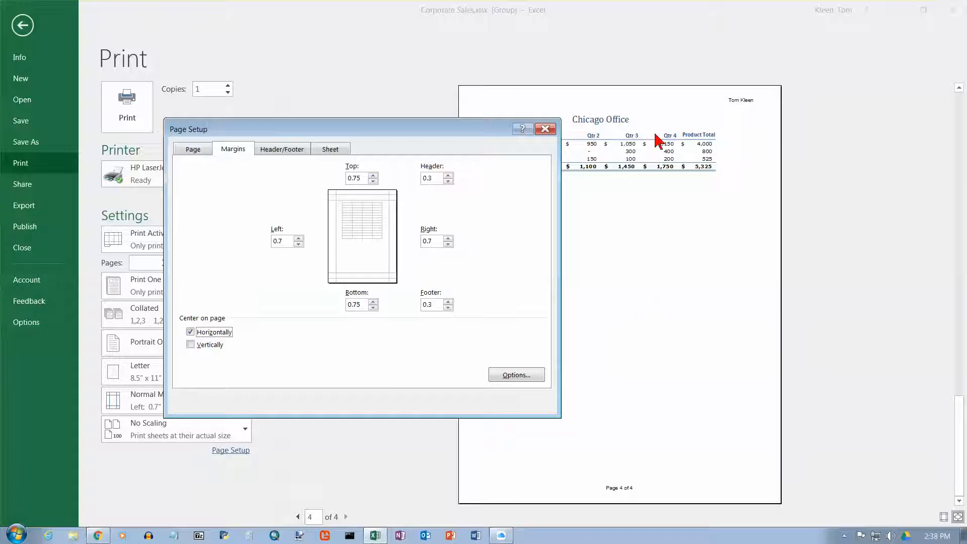
{"action": "left_click", "coordinate": [293, 153]}
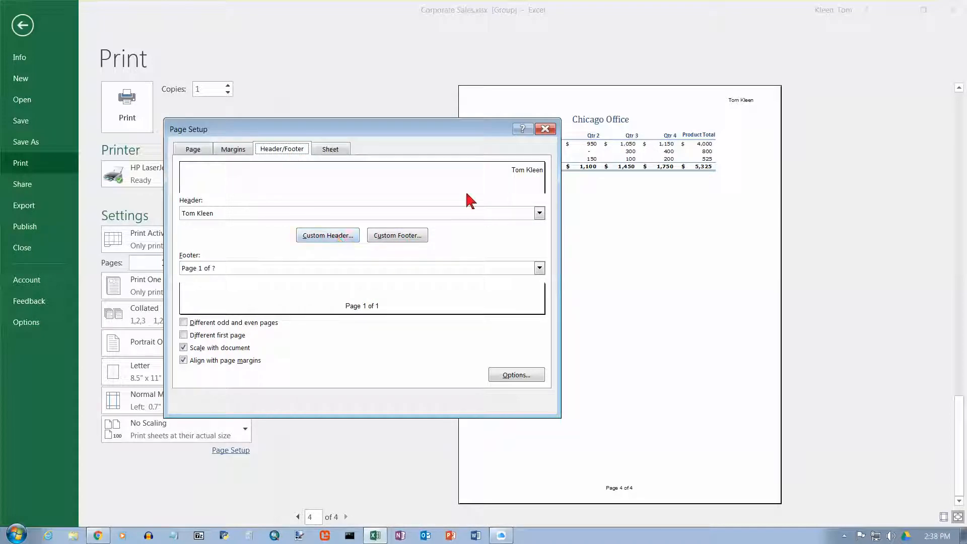
{"action": "left_click", "coordinate": [395, 242]}
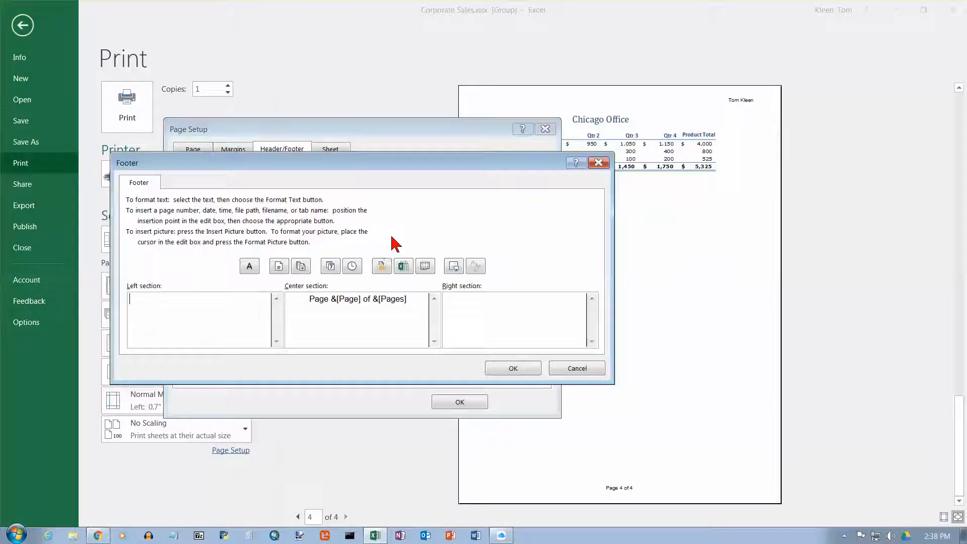
{"action": "left_click", "coordinate": [575, 370]}
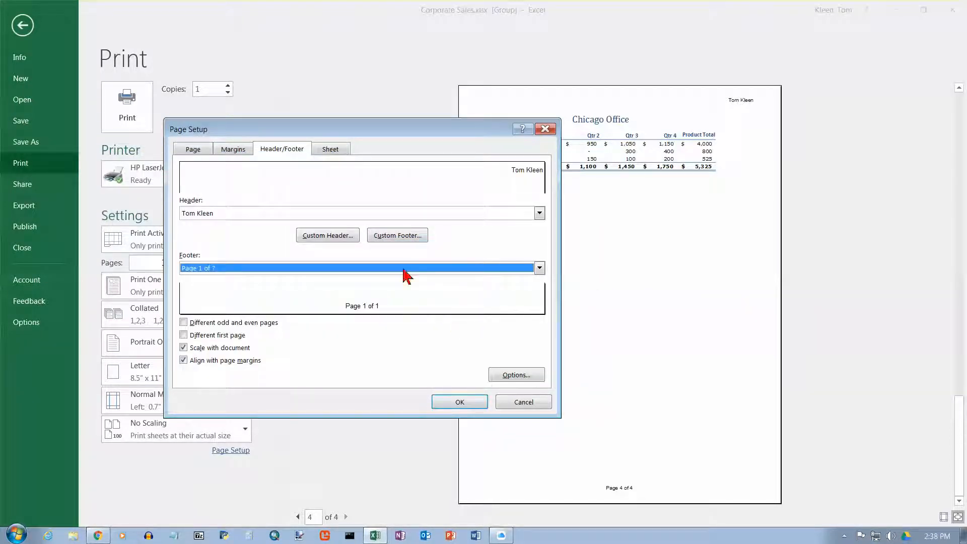
{"action": "left_click", "coordinate": [334, 150]}
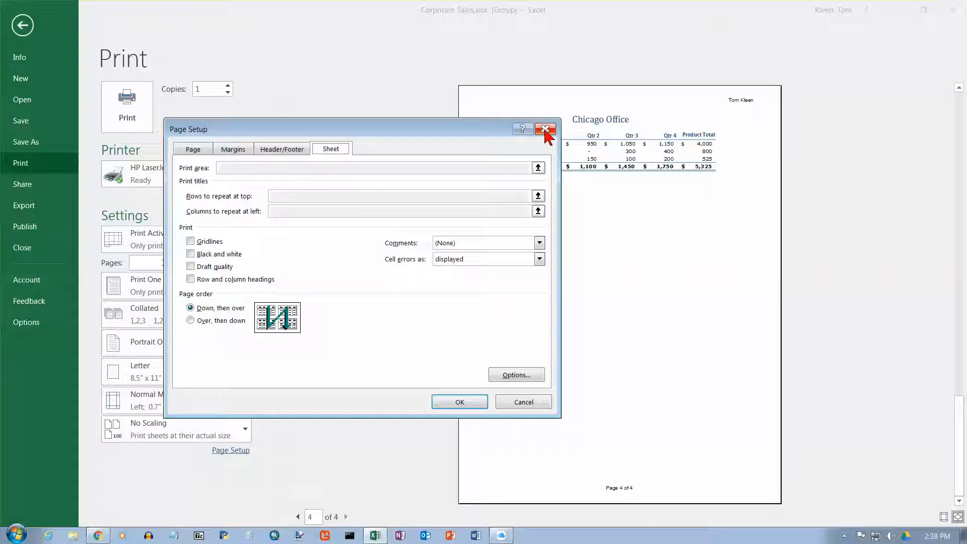
{"action": "left_click", "coordinate": [470, 398]}
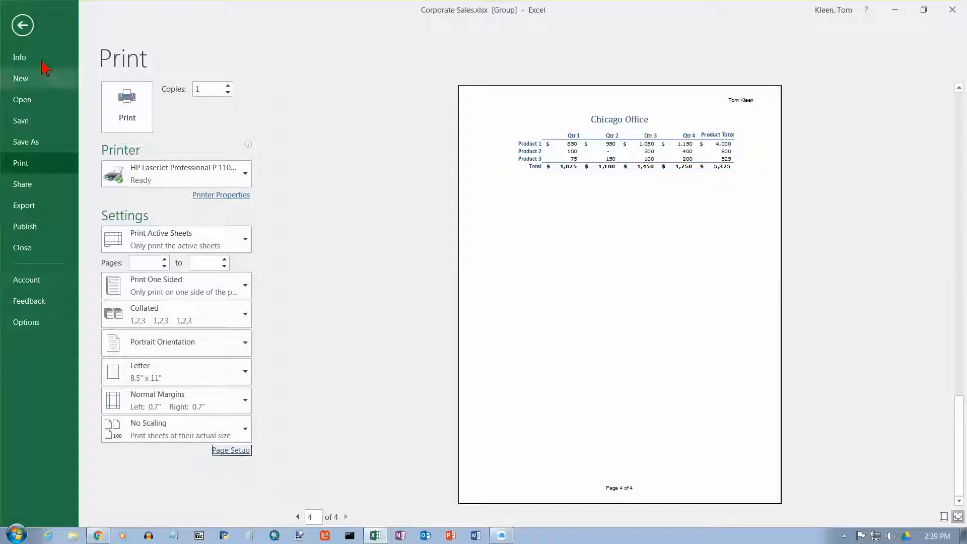
Step: Return to the worksheet, ungroup the sheets, and group only the Summary and Boston sheets
{"action": "left_click", "coordinate": [22, 26]}
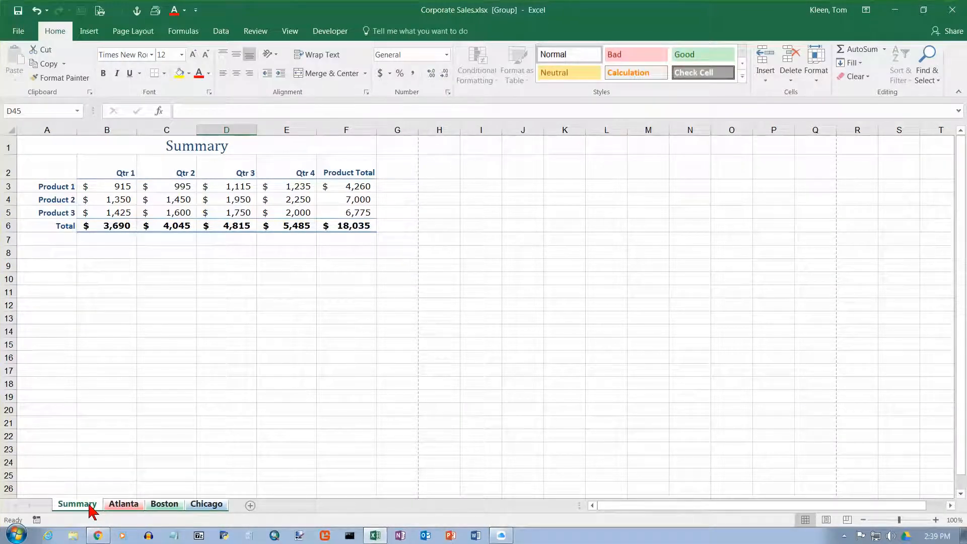
{"action": "left_click", "coordinate": [127, 505]}
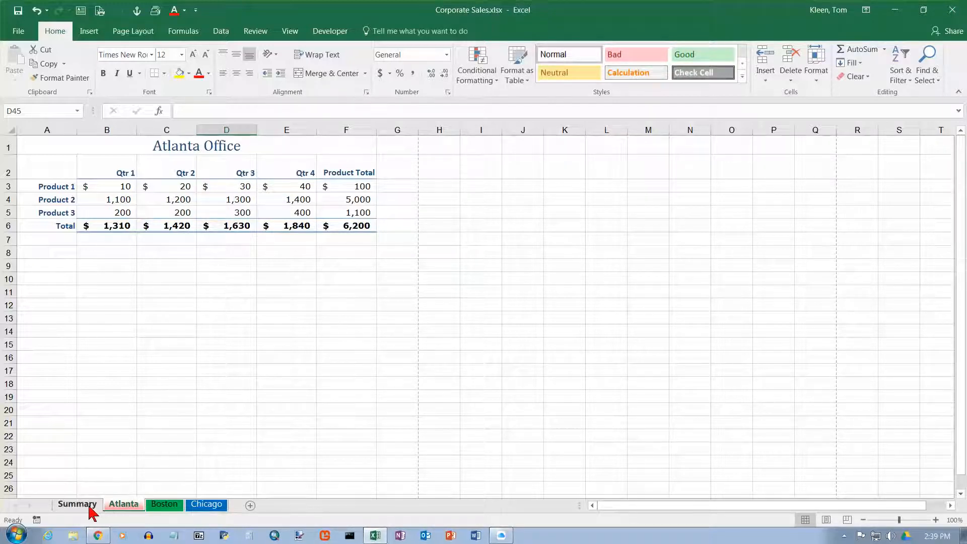
{"action": "left_click", "coordinate": [91, 506]}
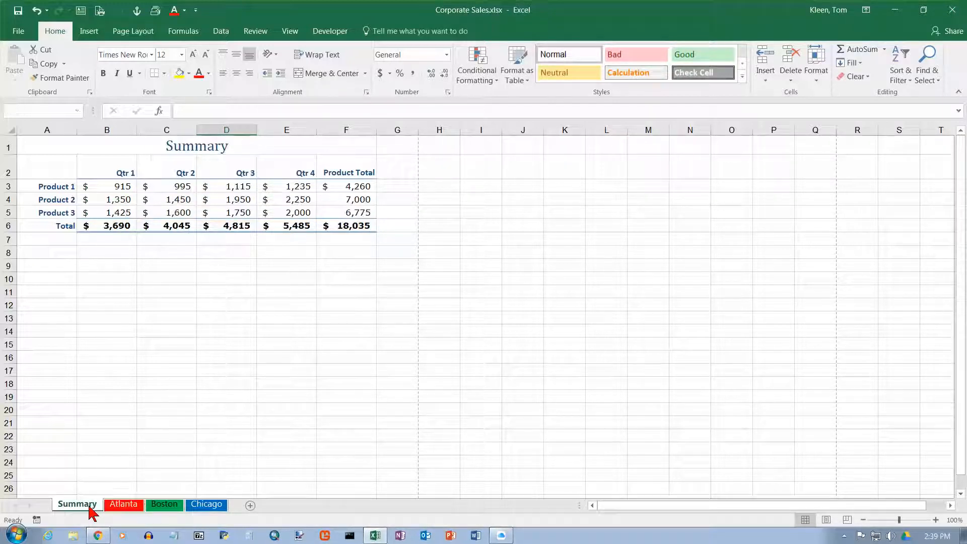
{"action": "left_click", "coordinate": [169, 508], "text": "ctrl"}
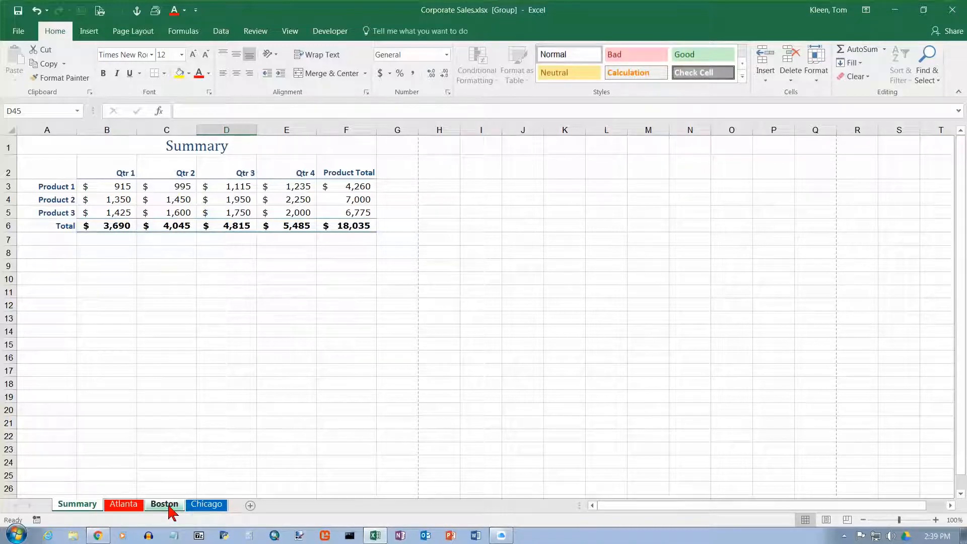
{"action": "left_click", "coordinate": [126, 506], "text": "ctrl"}
Step: Open the print preview for the grouped sheets and page to the second sheet's preview
{"action": "left_click", "coordinate": [18, 33]}
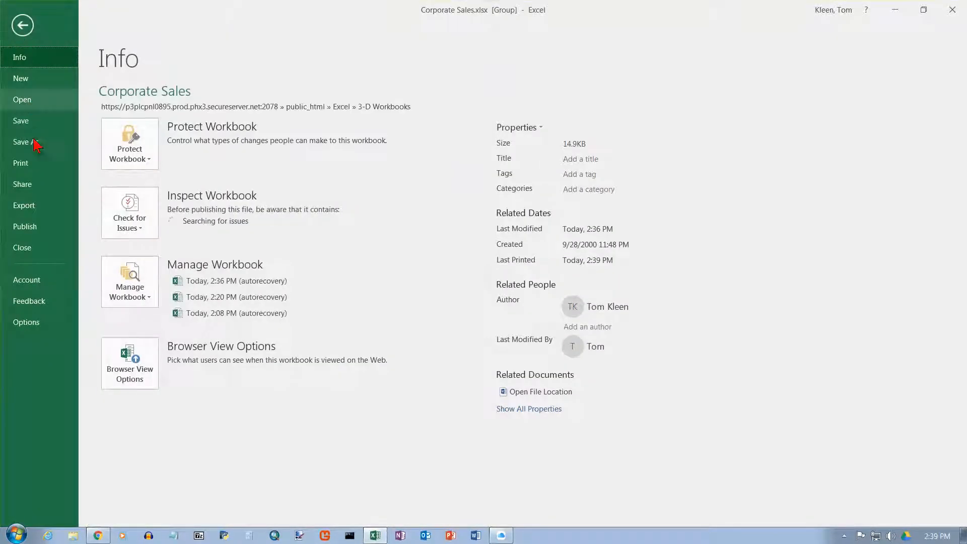
{"action": "left_click", "coordinate": [23, 164]}
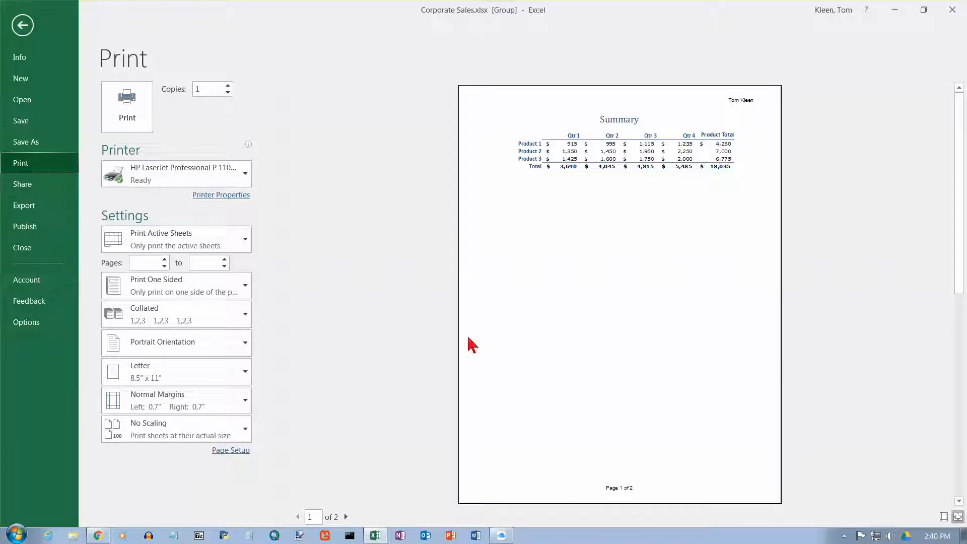
{"action": "left_click", "coordinate": [346, 517]}
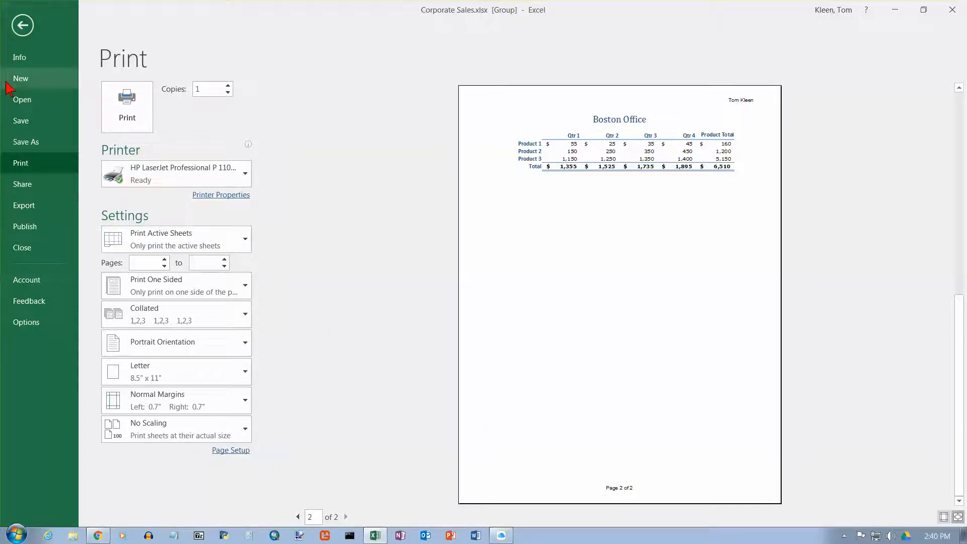
Step: Leave the preview and select cell B3 on the Summary sheet to inspect its formula
{"action": "left_click", "coordinate": [22, 26]}
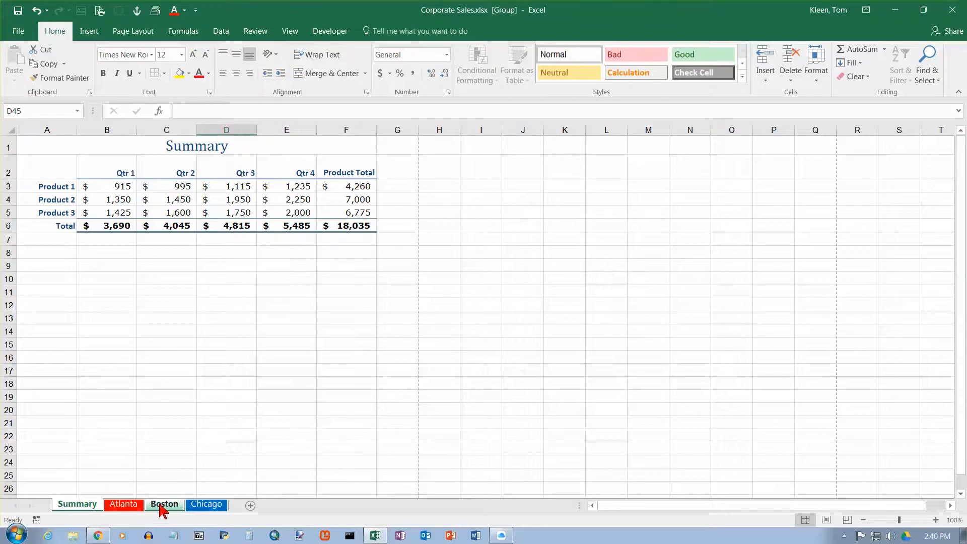
{"action": "left_click", "coordinate": [109, 185]}
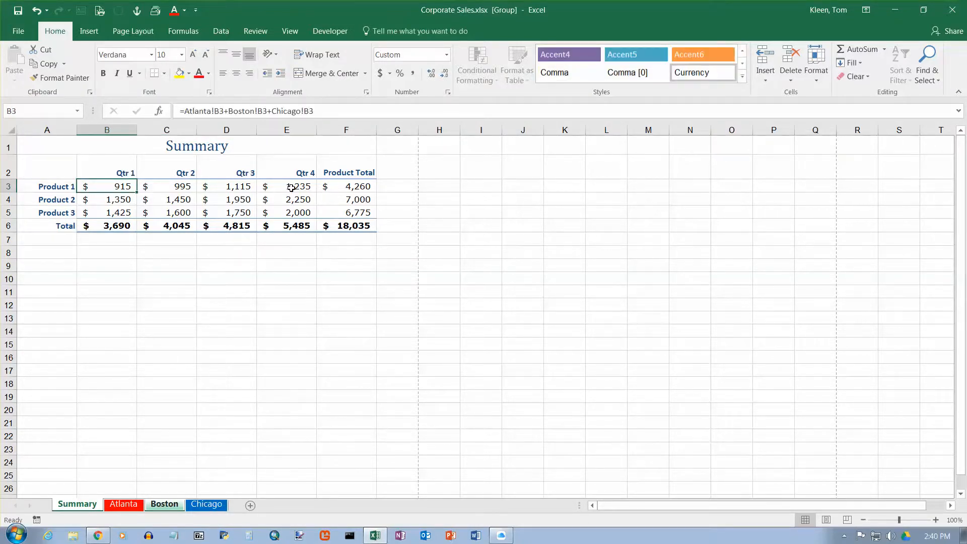